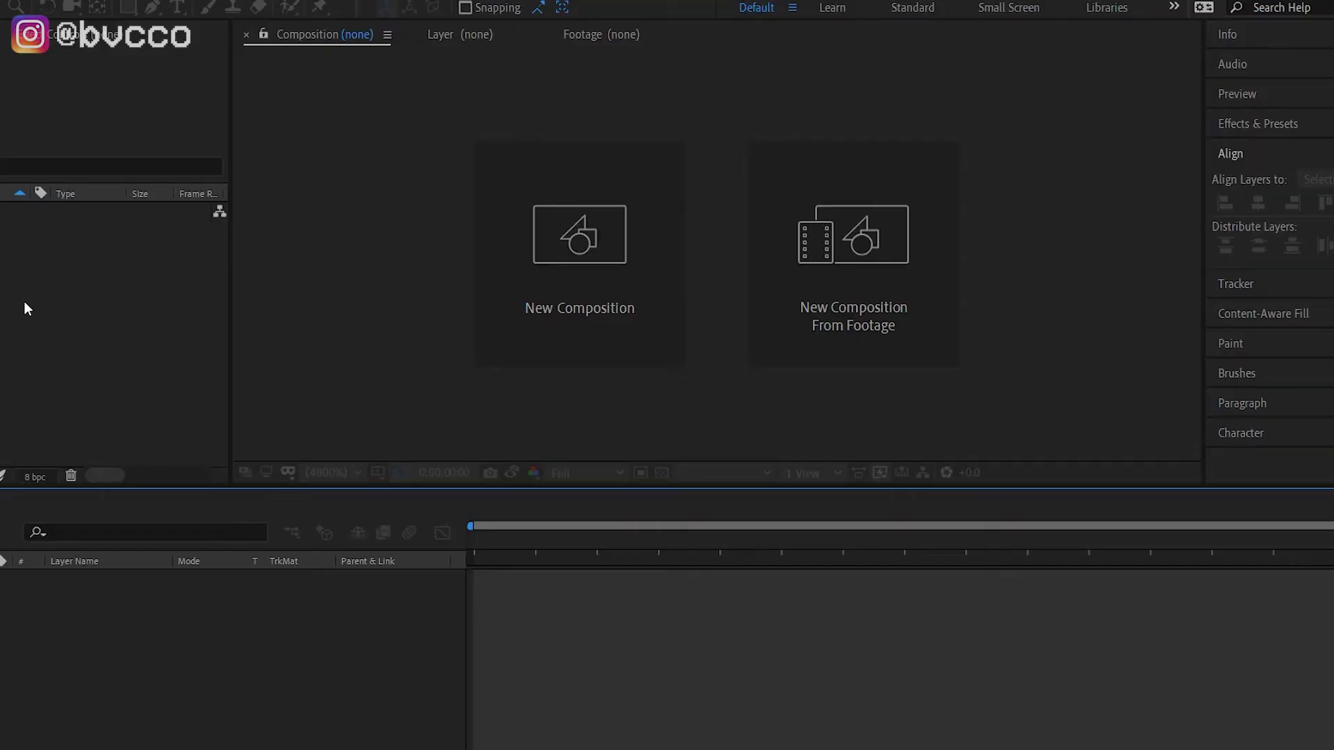
Start a new composition: Comp 1, 1920×1080, 23.976 fps, 10 seconds, white background
click(576, 277)
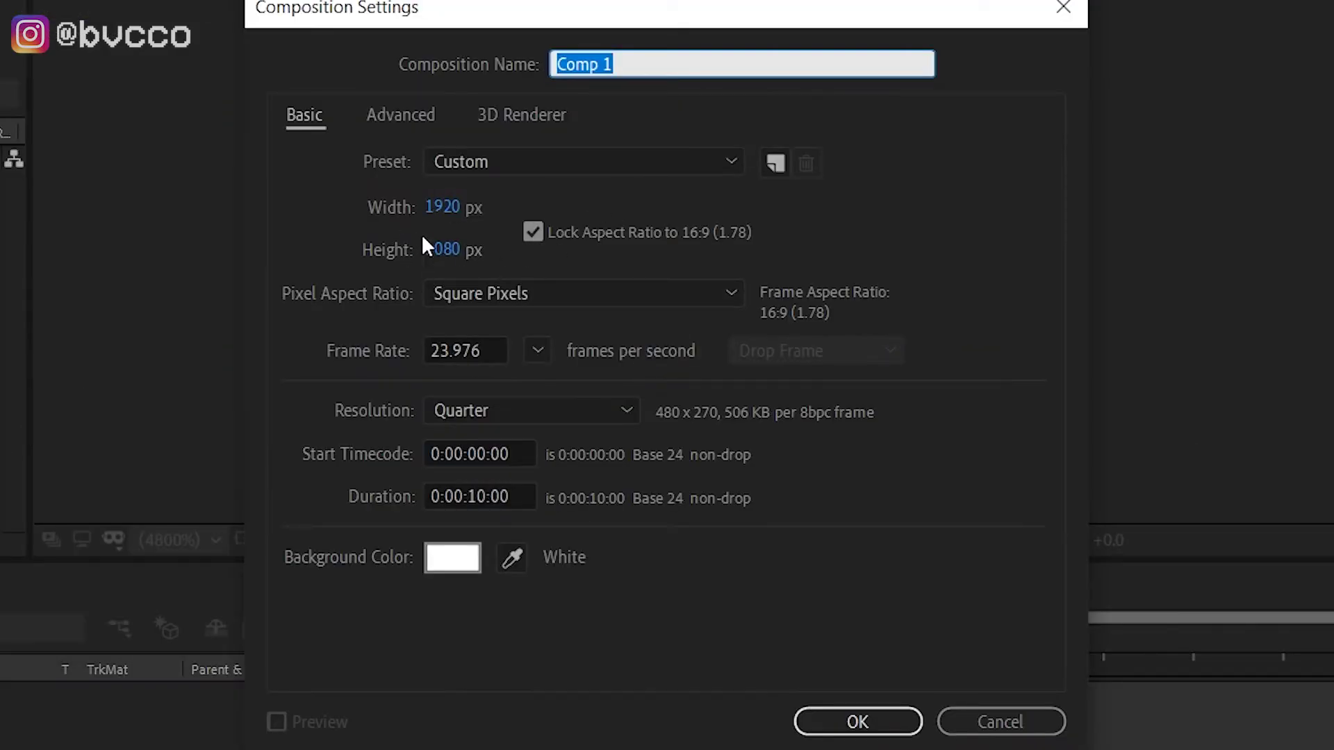
Create Comp 1 and add a new text layer to it
click(851, 723)
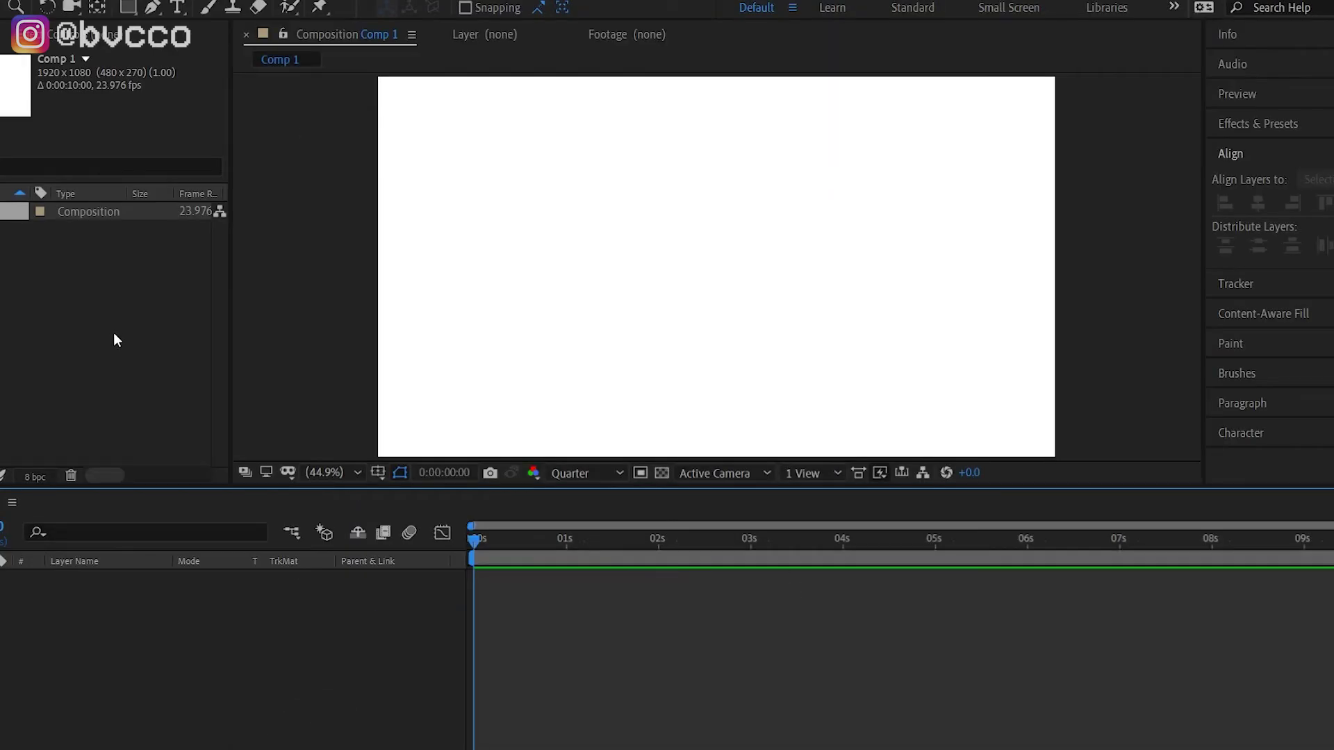
right_click(223, 658)
mouse_move(369, 462)
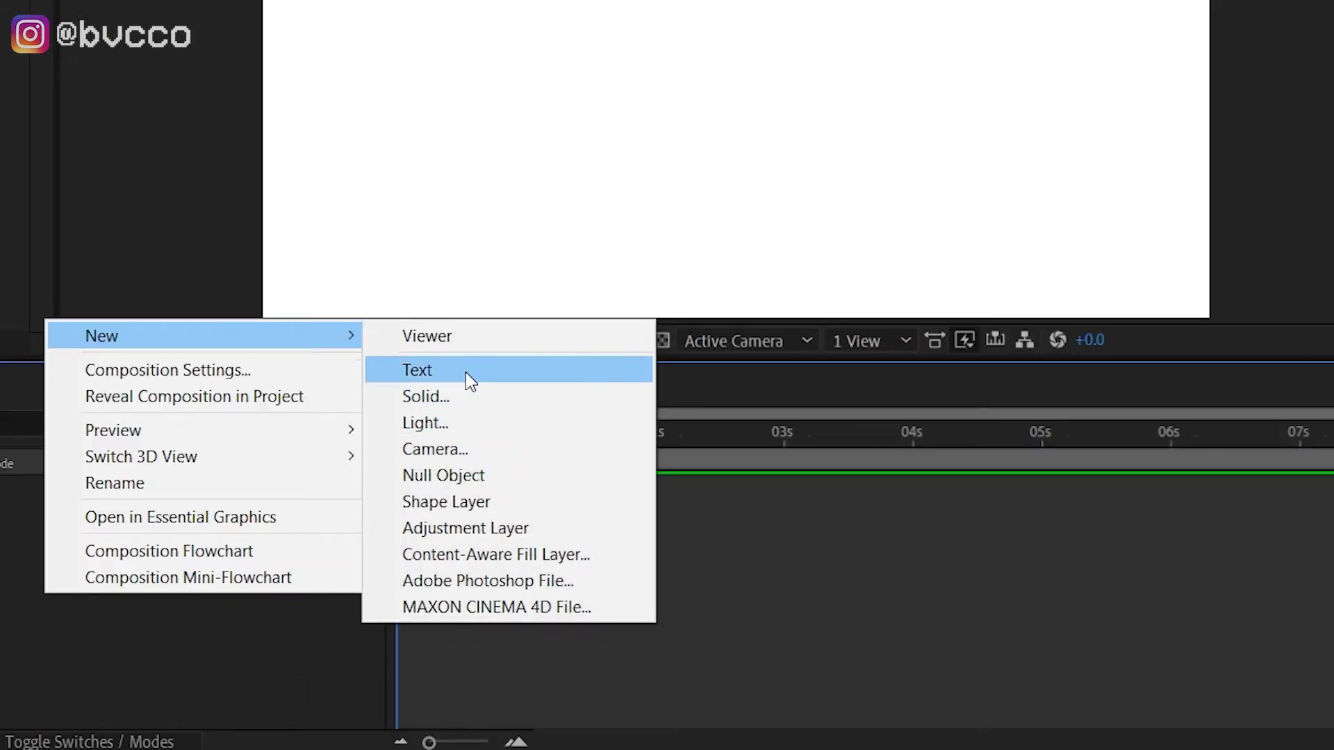
click(466, 371)
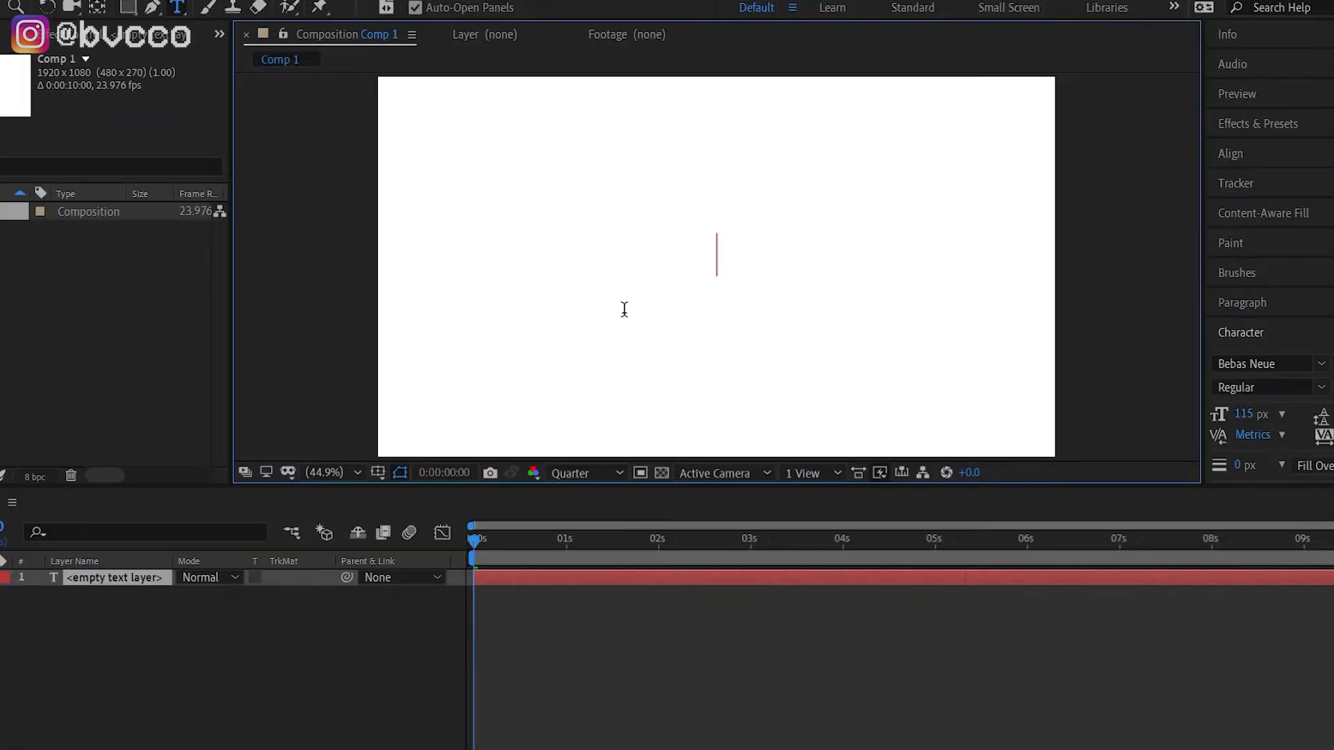
Type 'subscribe to bvcco' and enlarge the Bebas Neue text to 179 px
text(subscribe to bvcco)
key(ctrl+a)
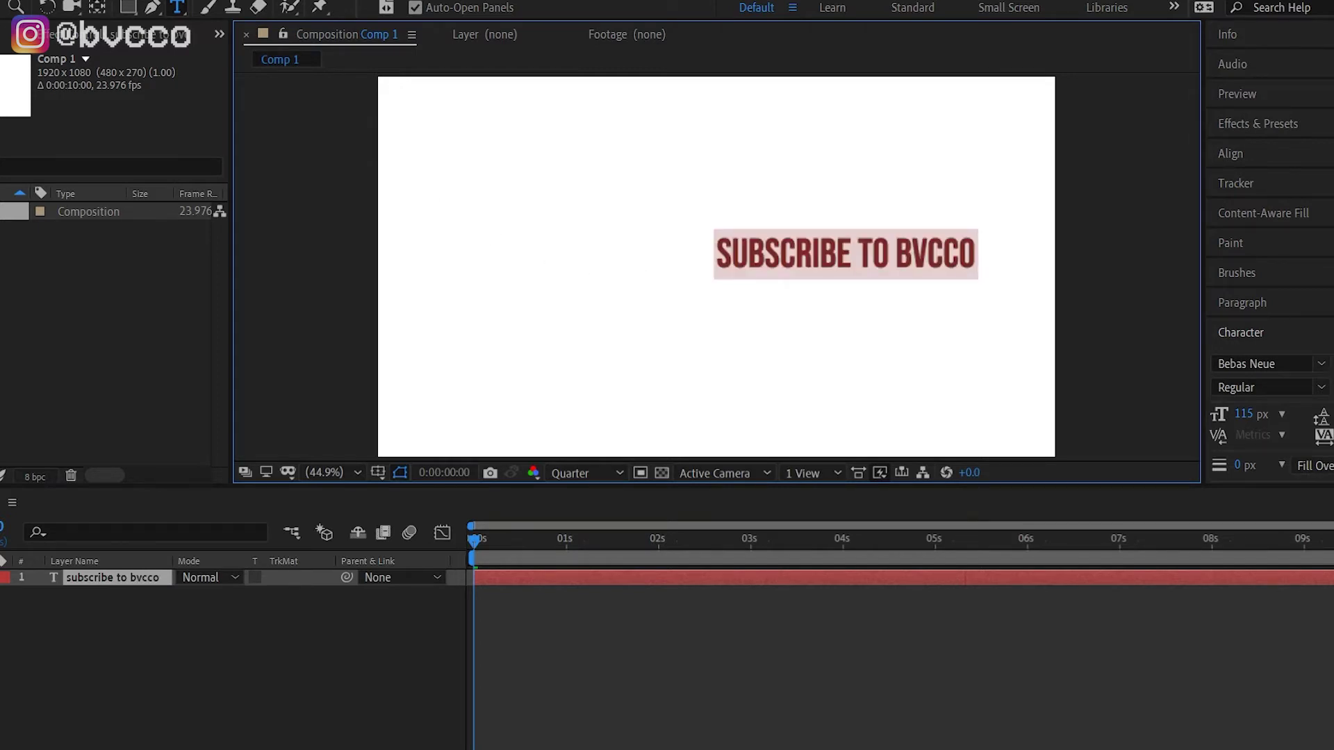
drag(1248, 414, 1297, 401)
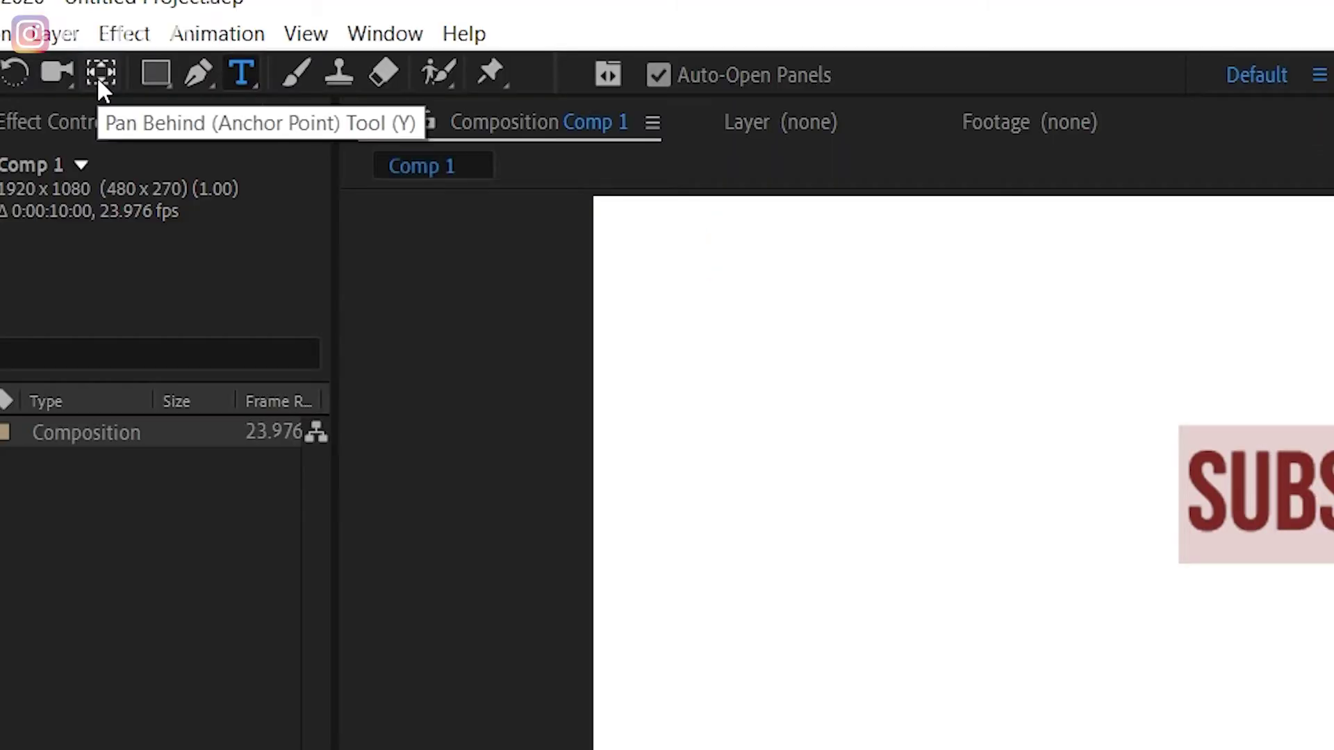
Centre the title horizontally and vertically in the composition
click(96, 9)
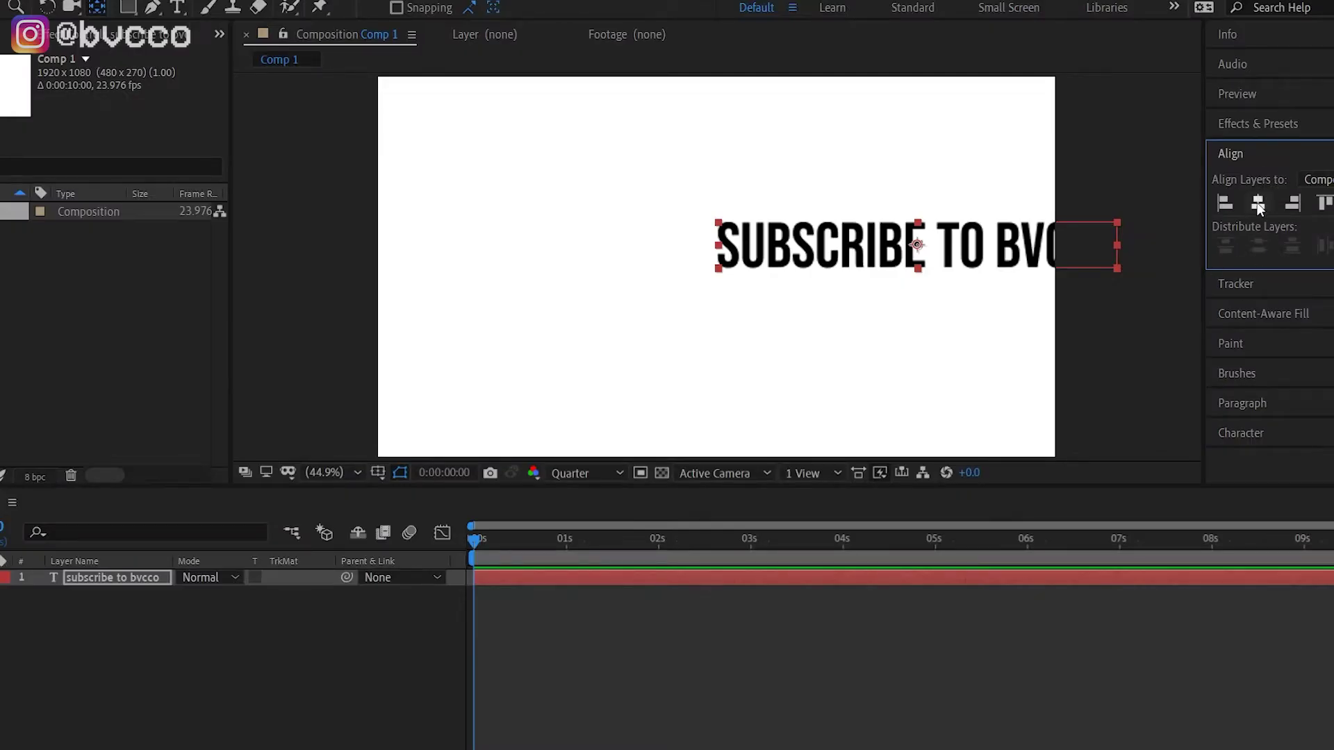
click(1258, 204)
click(1331, 203)
Duplicate the 'subscribe to bvcco' text layer
click(762, 691)
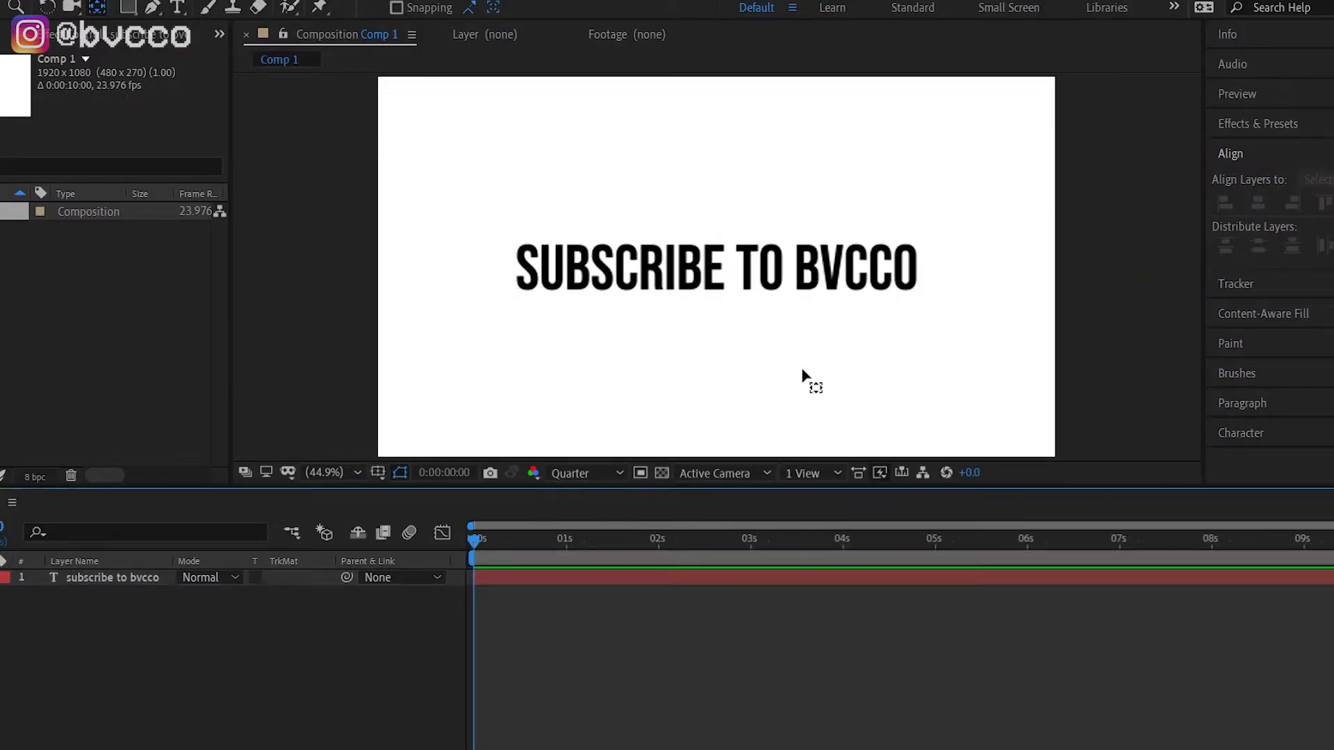
click(81, 582)
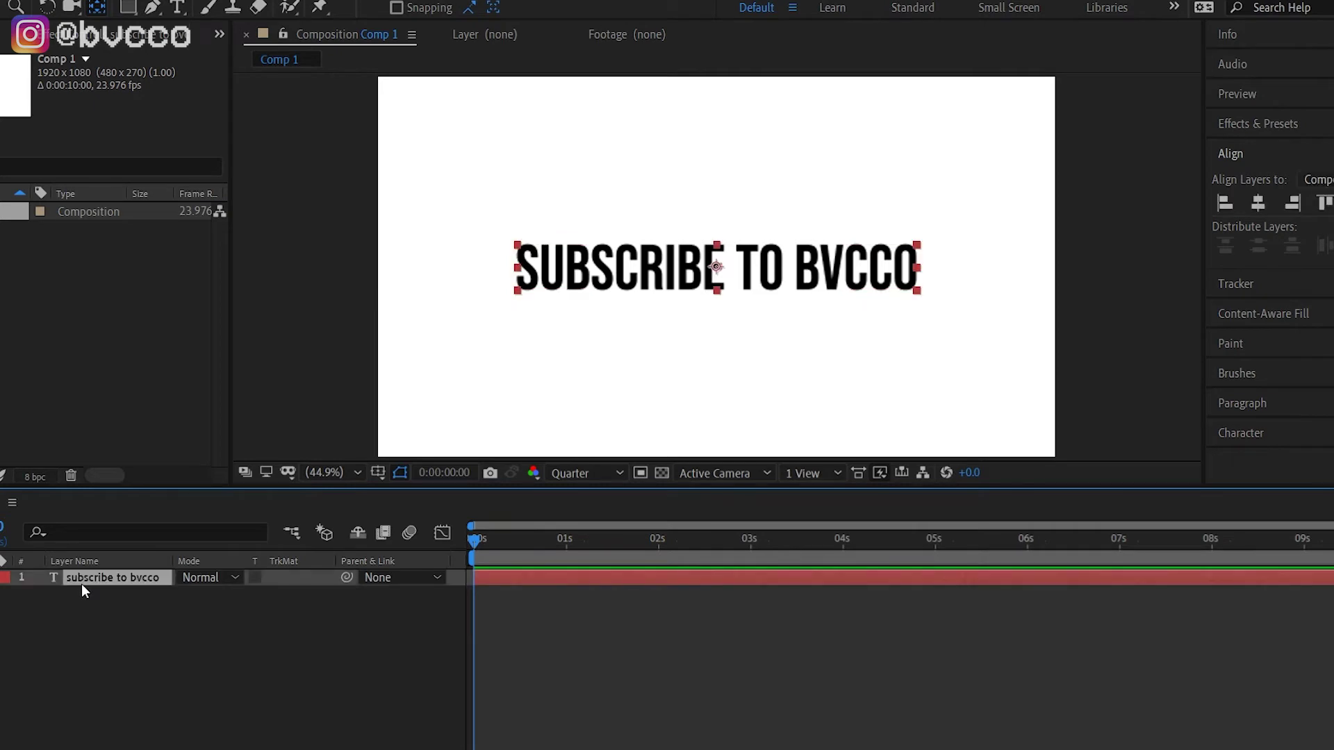
key(ctrl+d)
Rename the duplicated title layer to match the words it will show
click(163, 657)
click(113, 580)
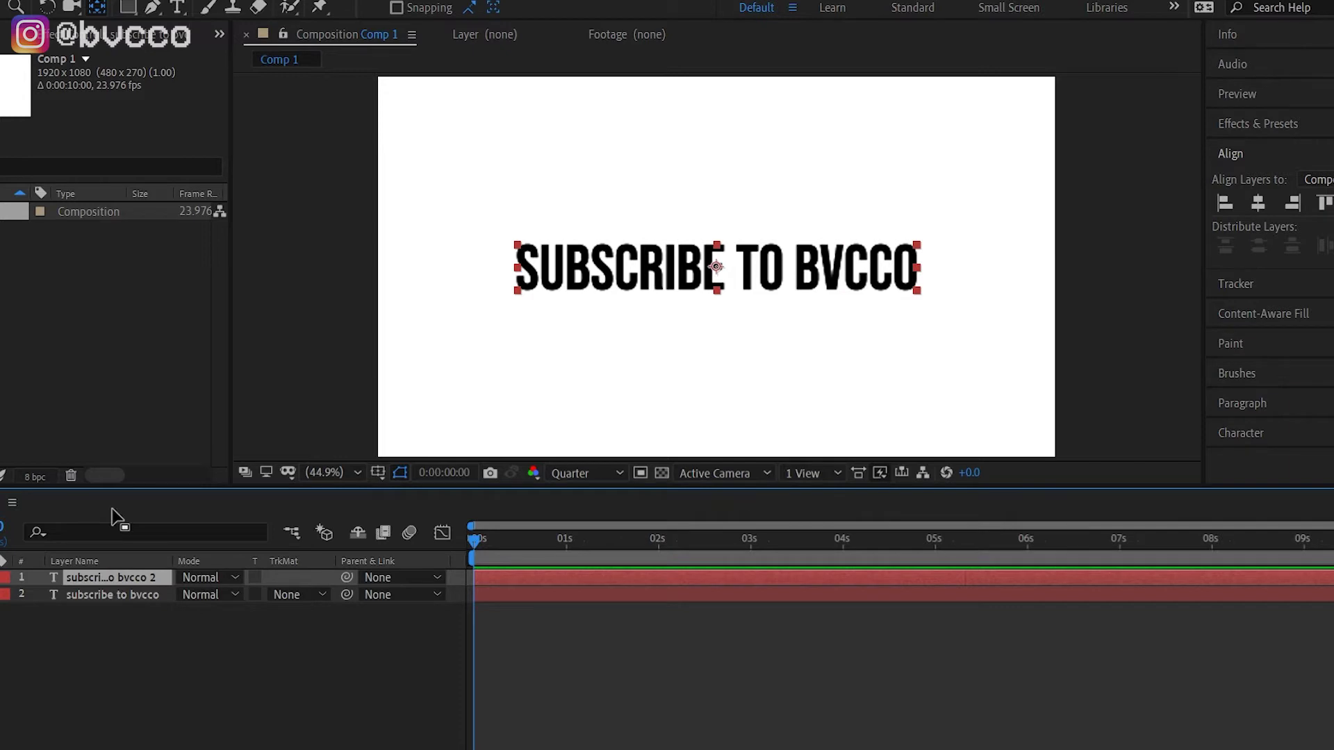
key(Return)
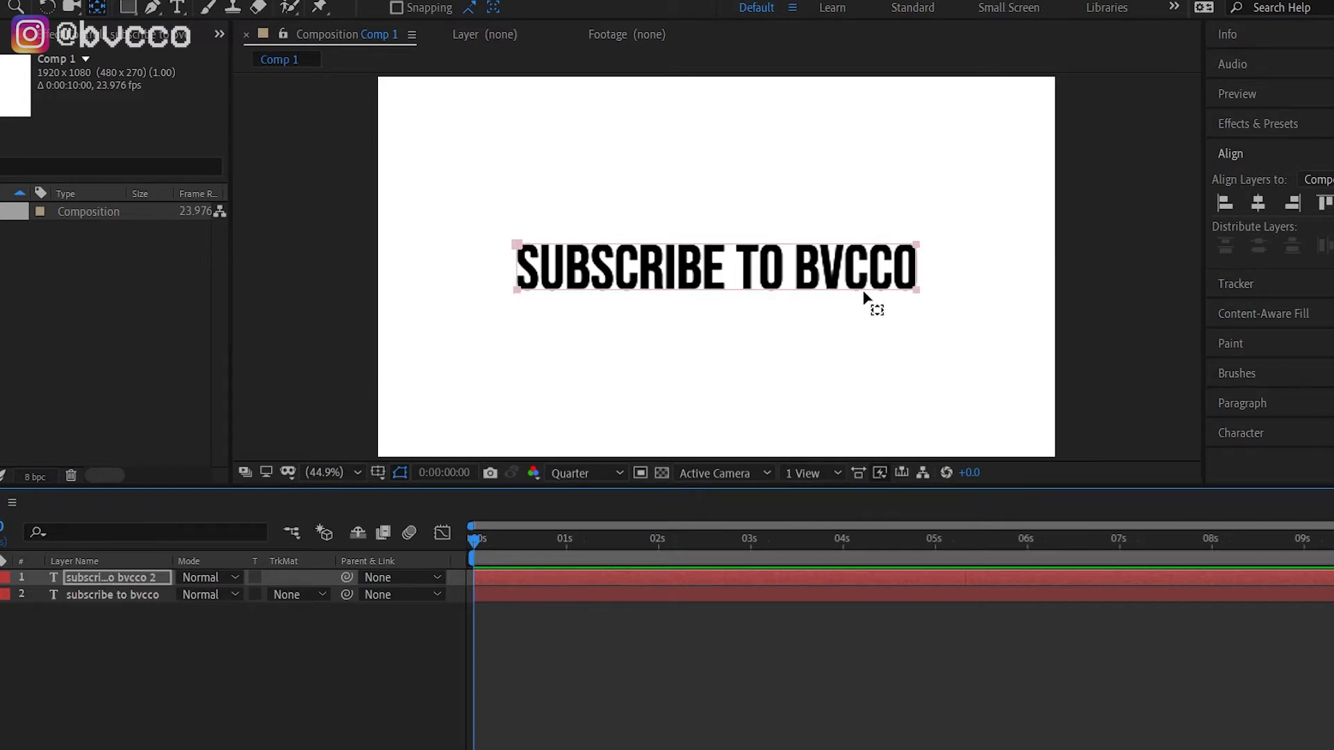
click(906, 299)
Add a rectangle mask to the top title layer and toggle visibility to check each layer's words
click(896, 298)
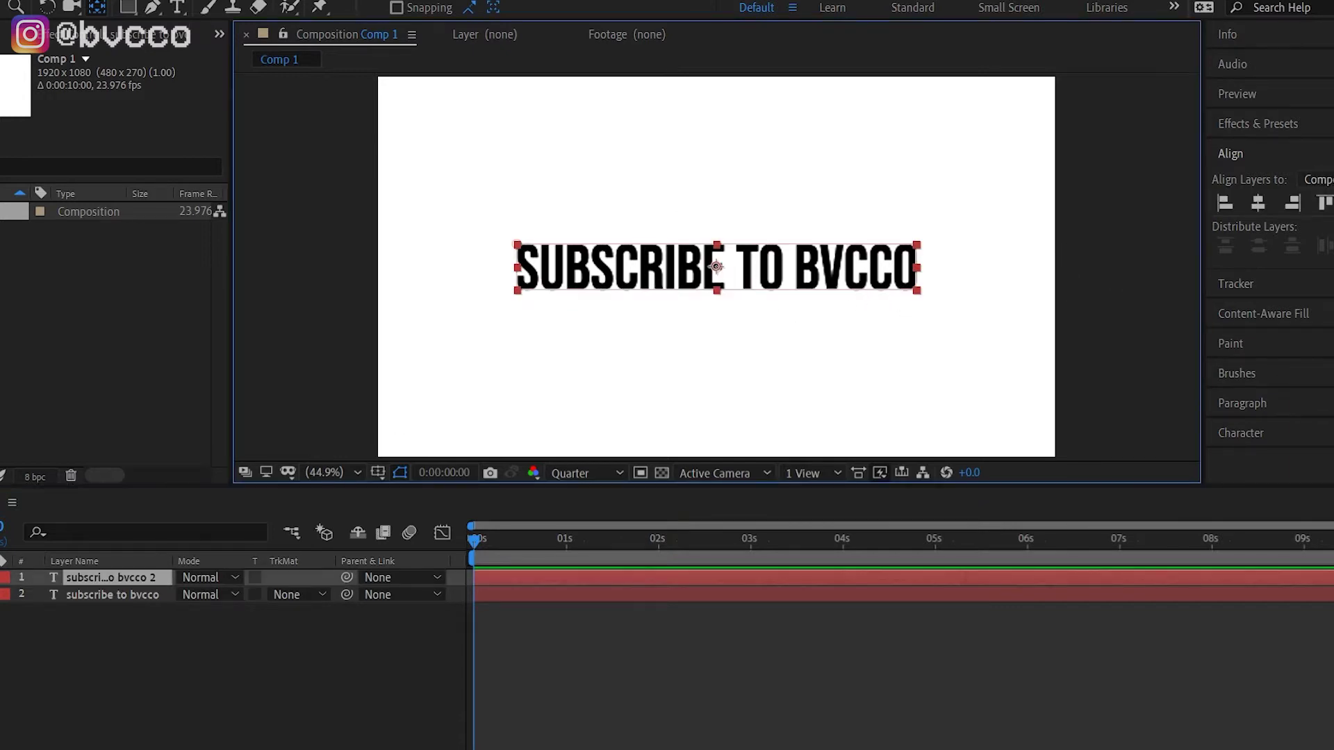
key(v)
key(ctrl+shift+n)
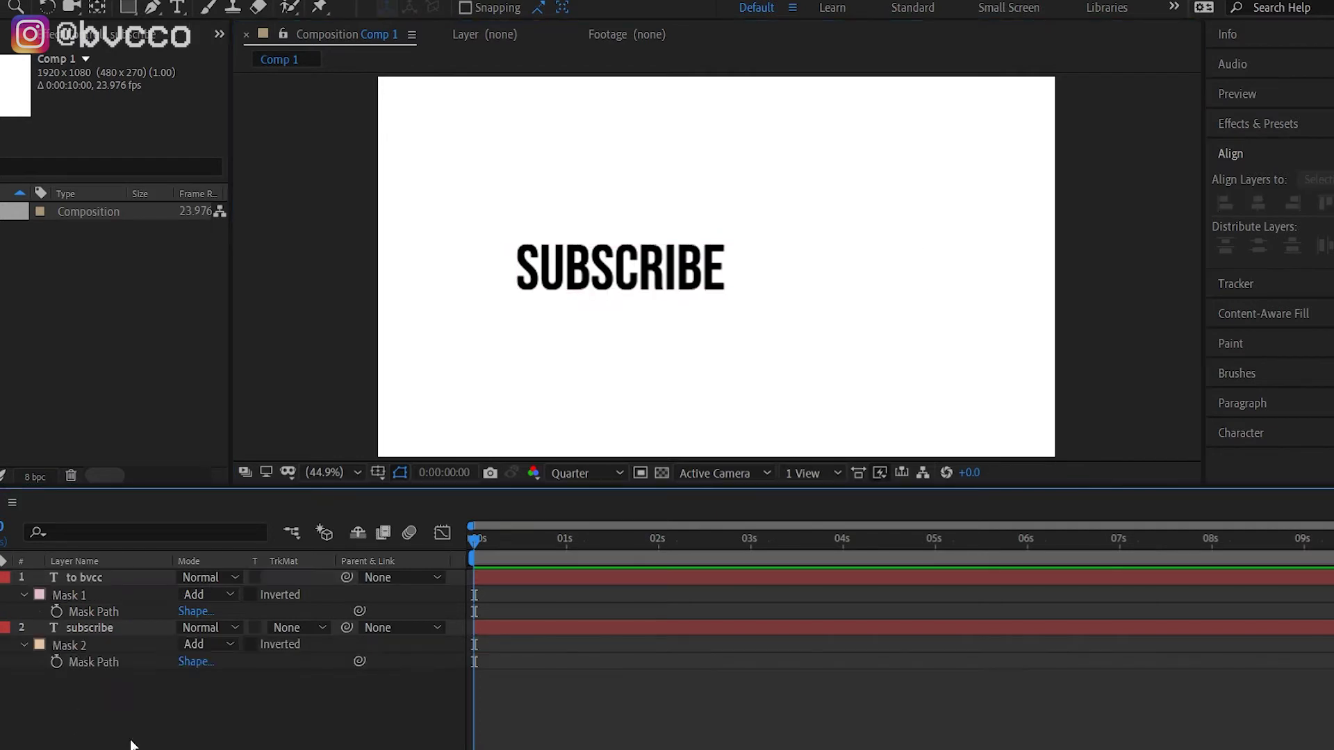
click(0, 577)
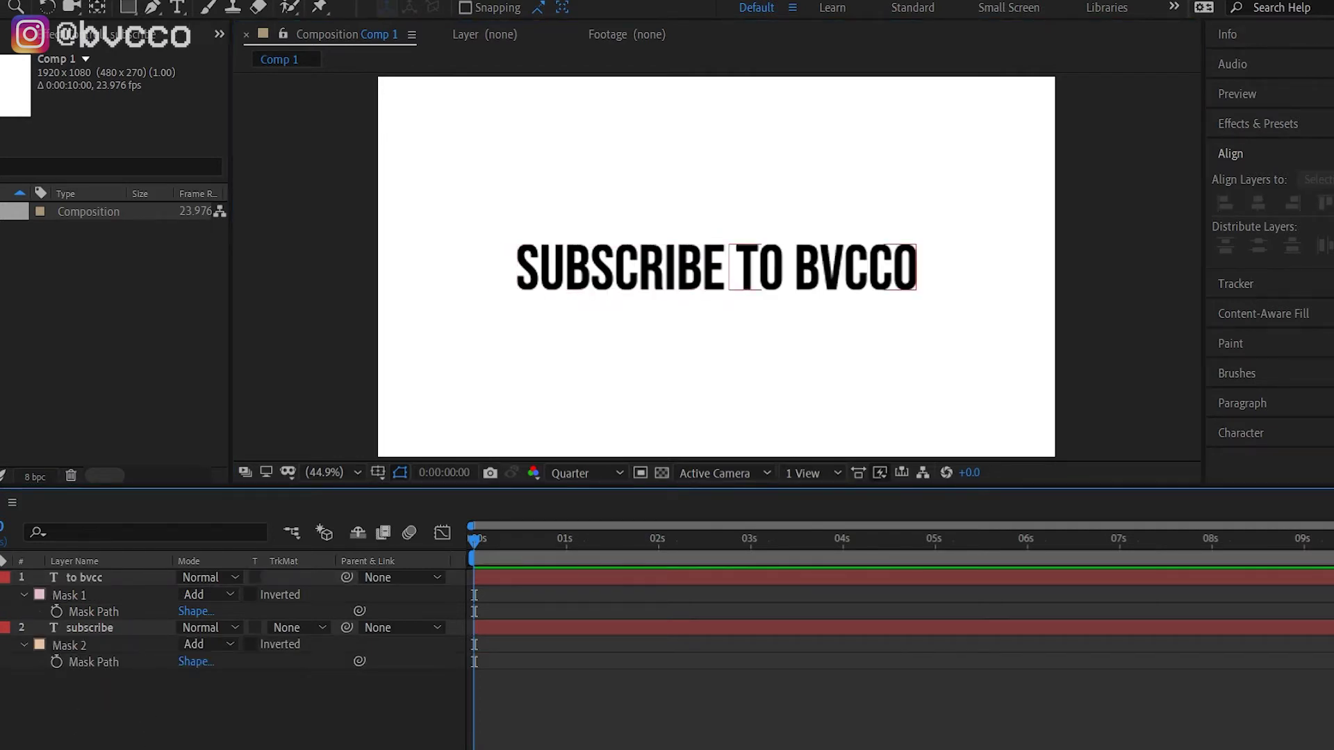
click(0, 578)
click(0, 628)
Add a shape layer with a yellow rectangle positioned over the SUBSCRIBE word
right_click(263, 713)
mouse_move(424, 520)
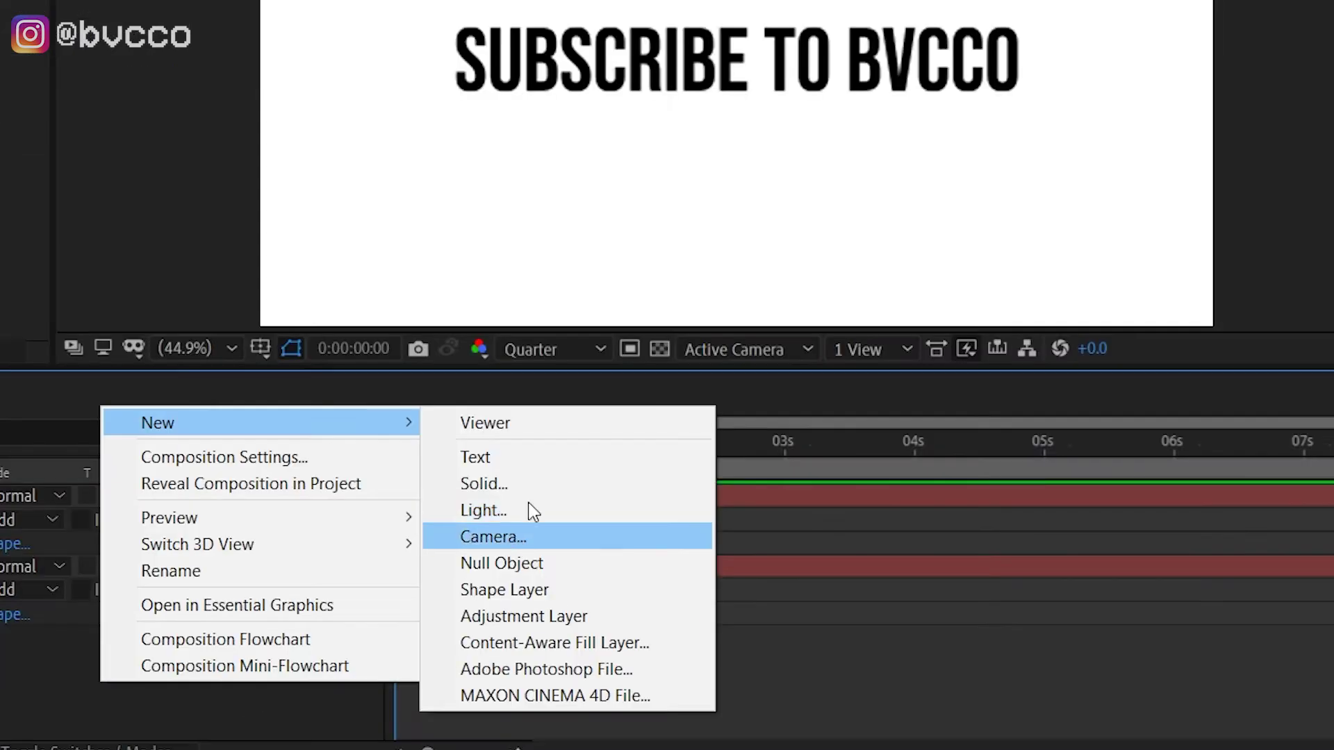
click(564, 590)
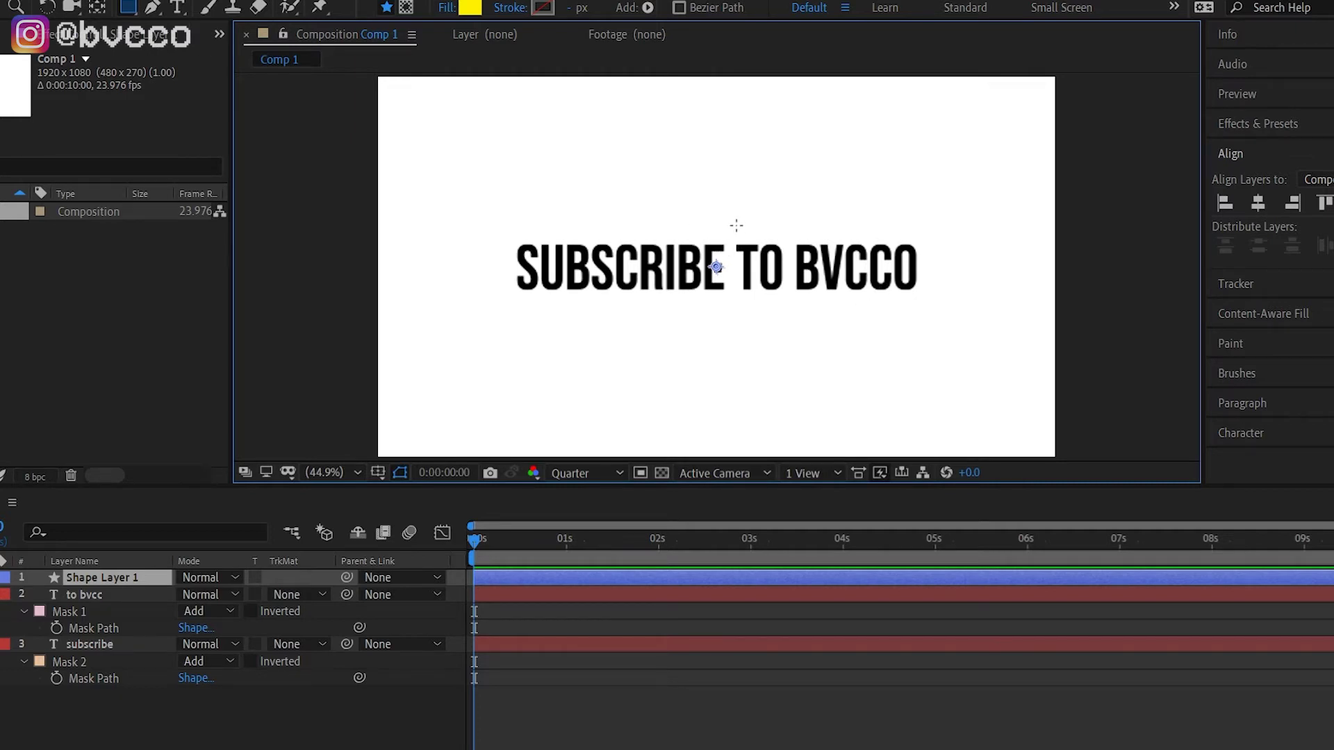
mouse_move(723, 220)
mouse_down()
mouse_move(973, 348)
mouse_move(988, 372)
mouse_up()
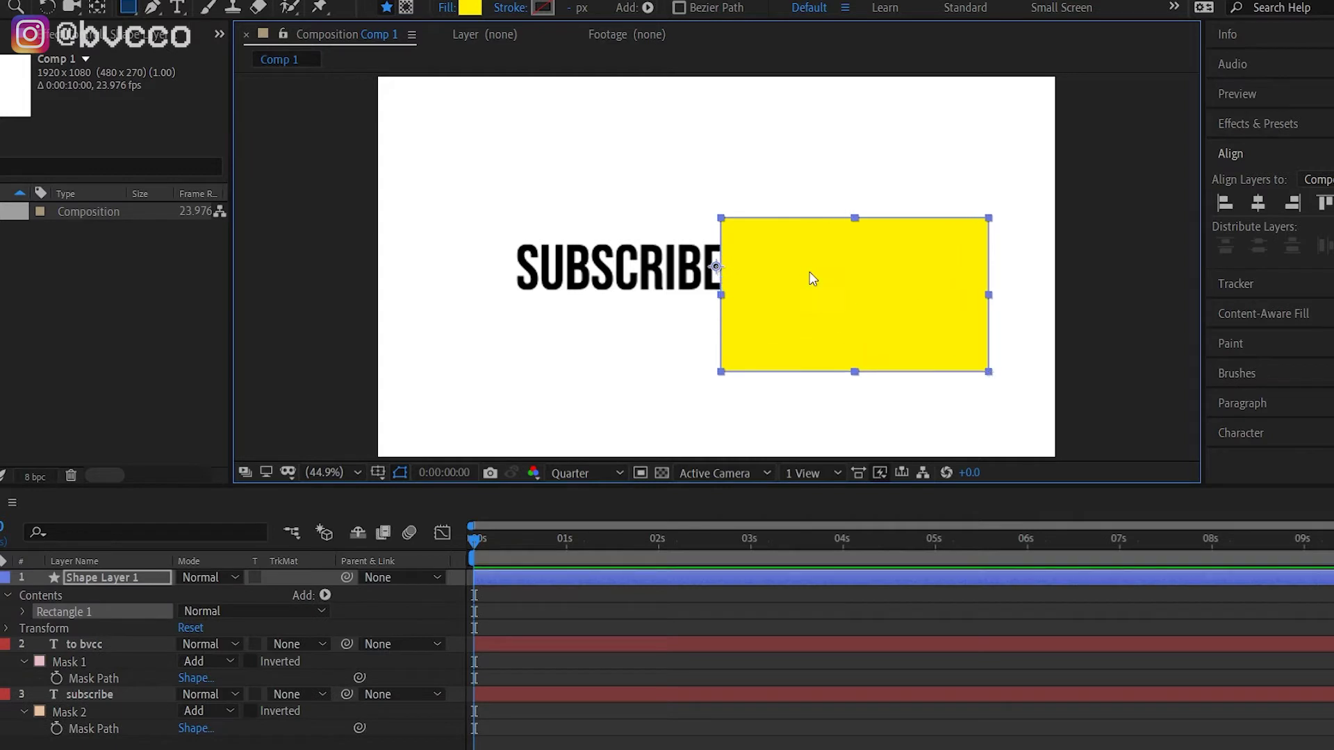
key(v)
drag(803, 256, 532, 197)
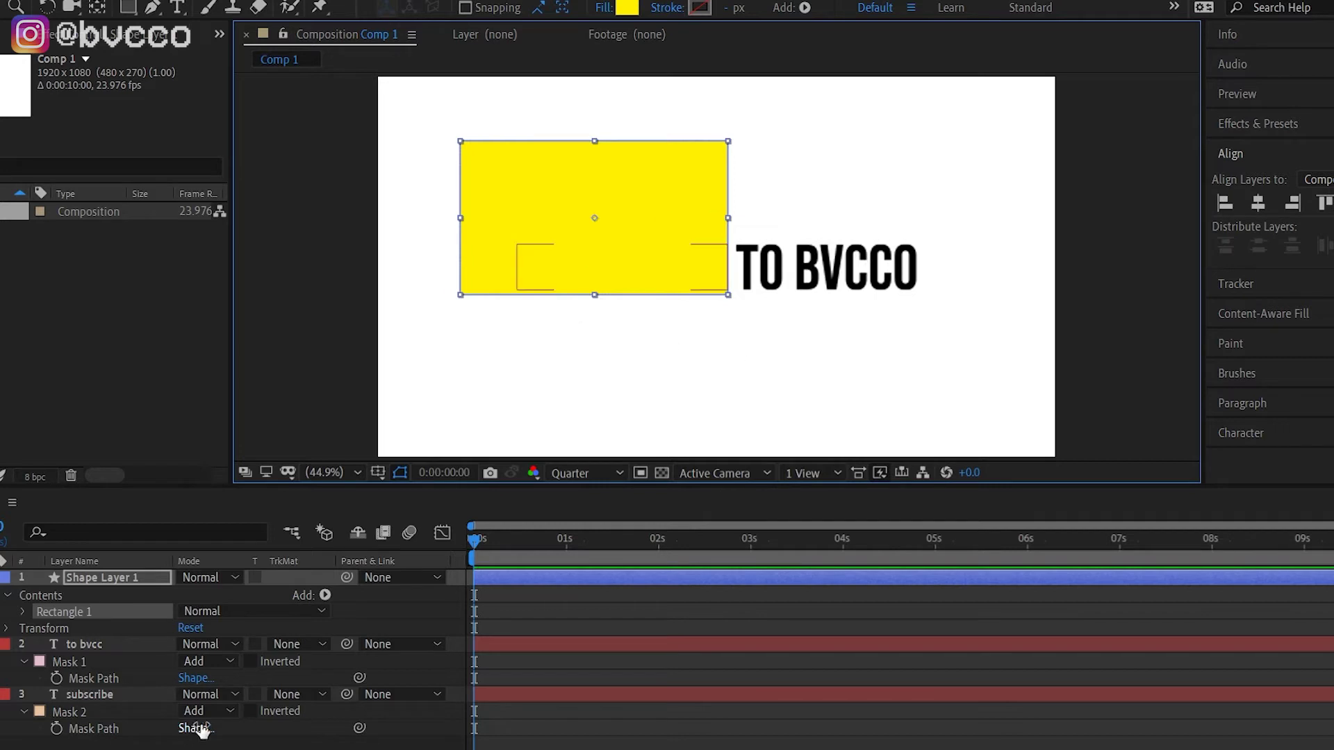
Move the subscribe layer above the to bvcc layer
click(105, 646)
click(102, 695)
drag(102, 696, 84, 613)
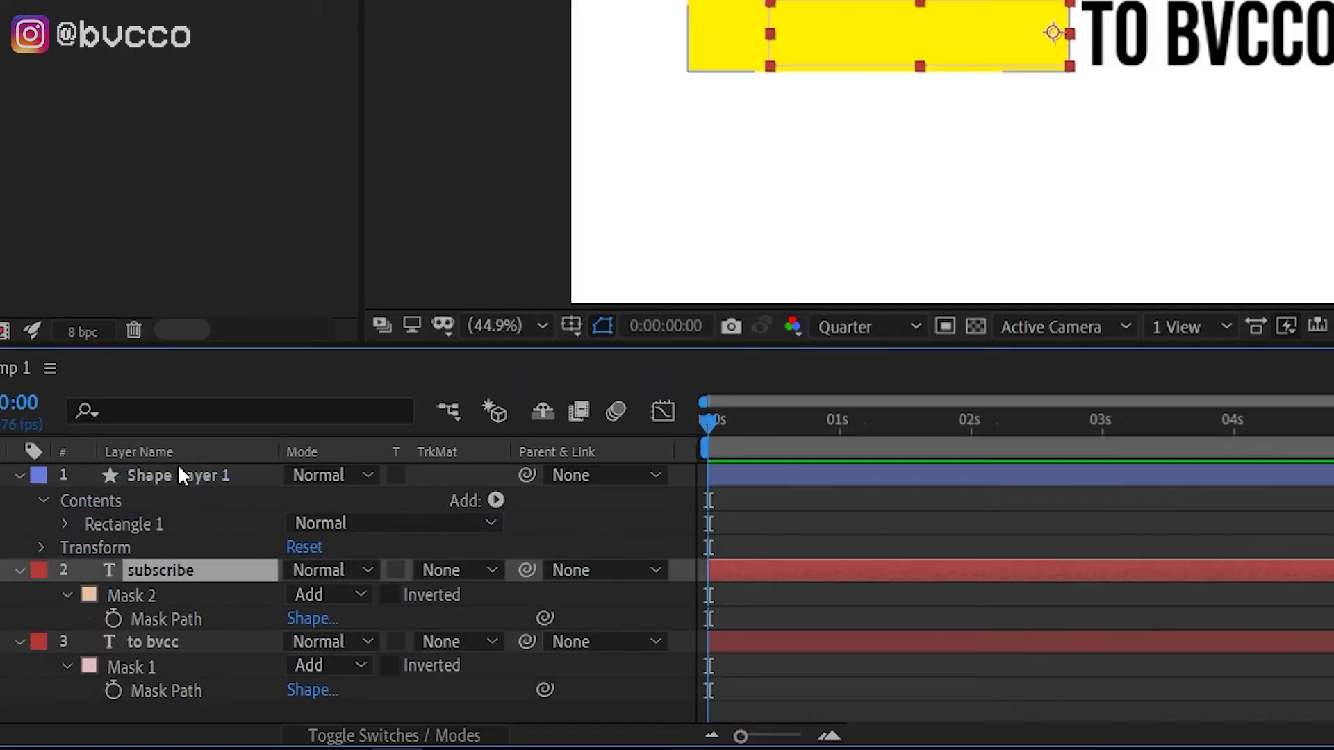
Set the subscribe layer's track matte to Alpha Matte 'Shape Layer 1' and reselect subscribe
click(408, 735)
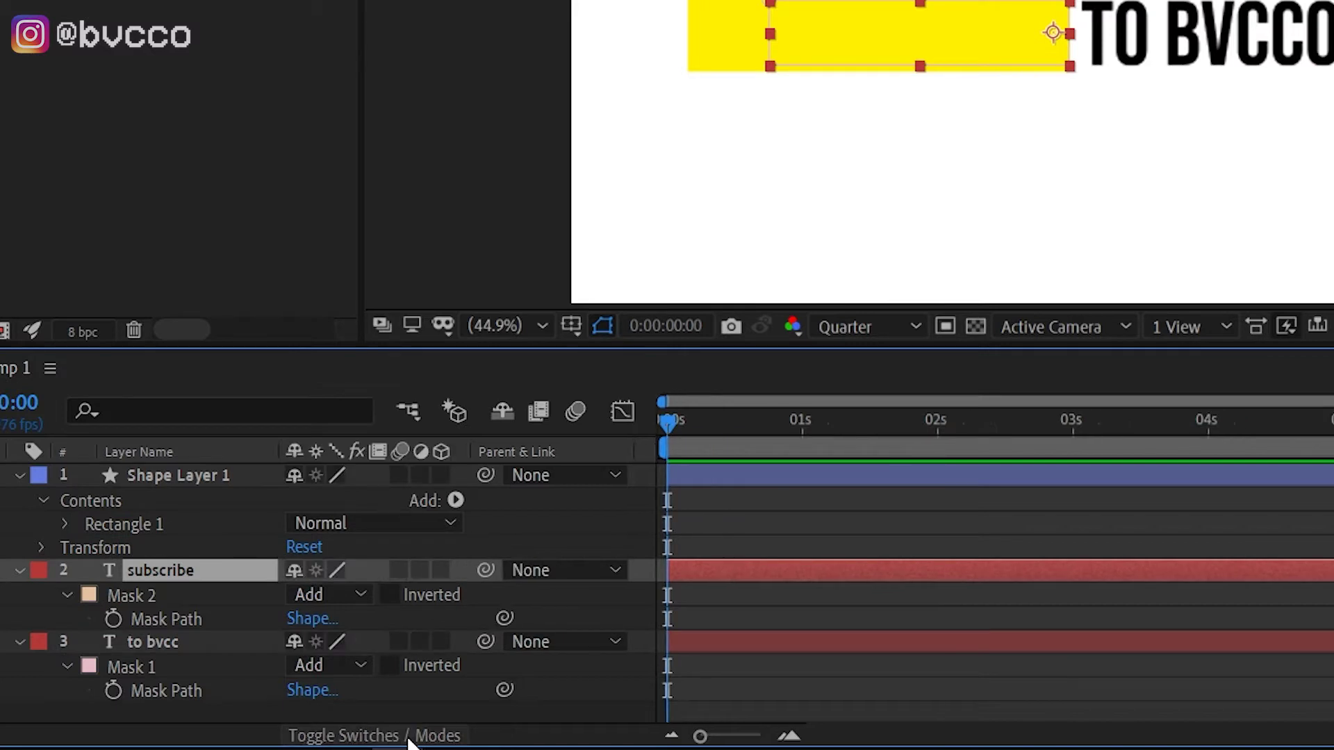
click(427, 603)
click(296, 647)
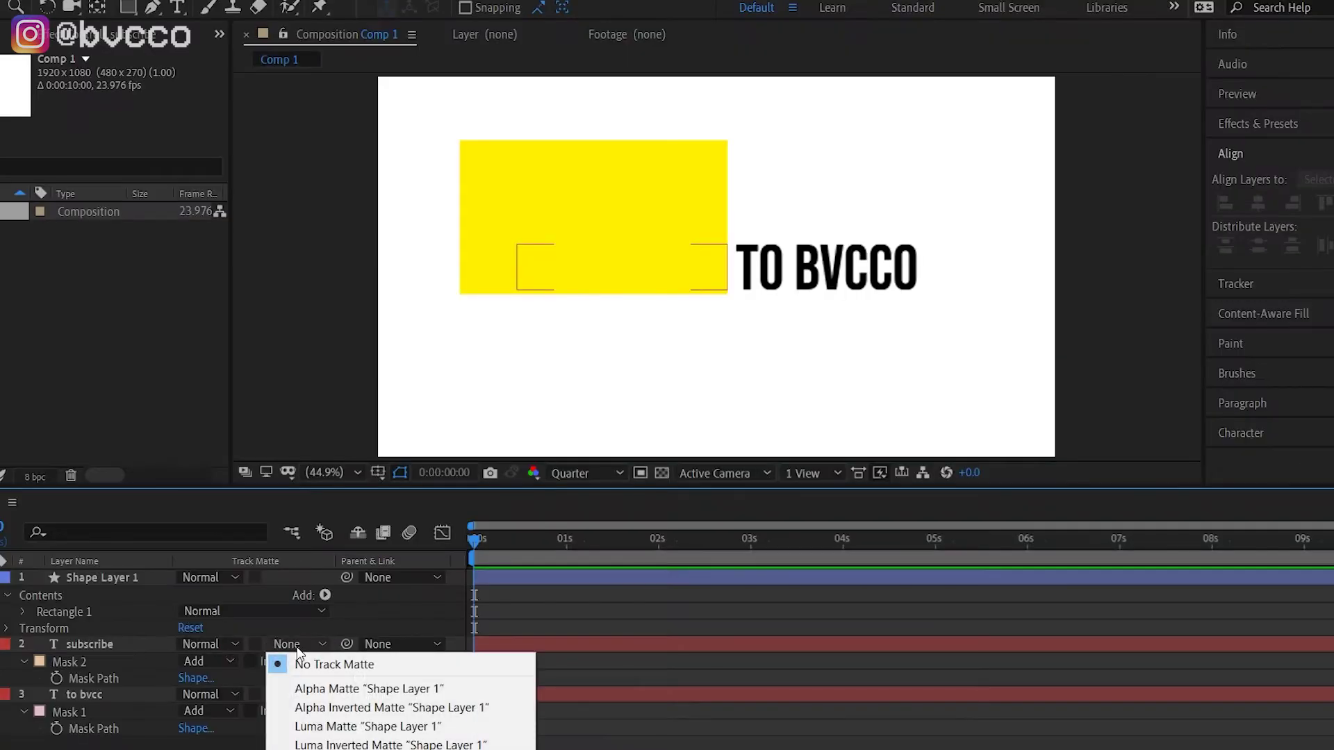
click(336, 689)
click(104, 644)
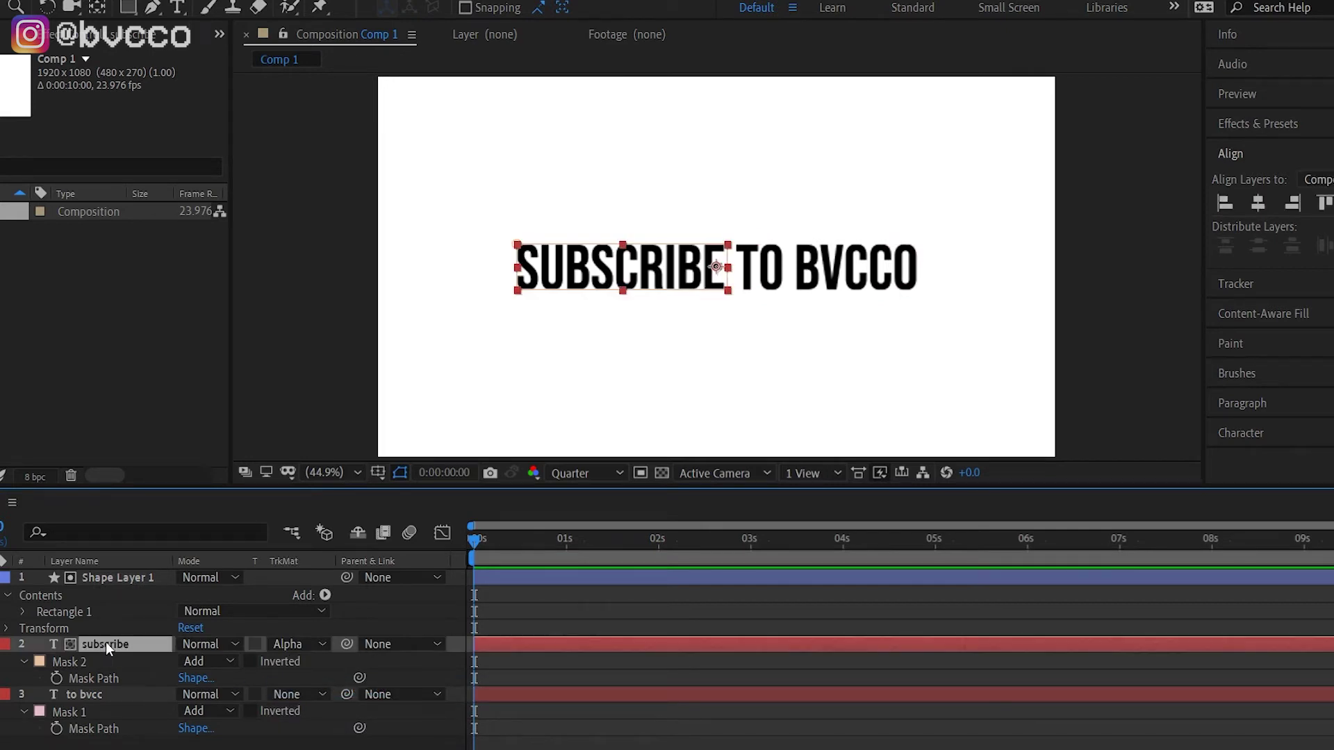
click(138, 575)
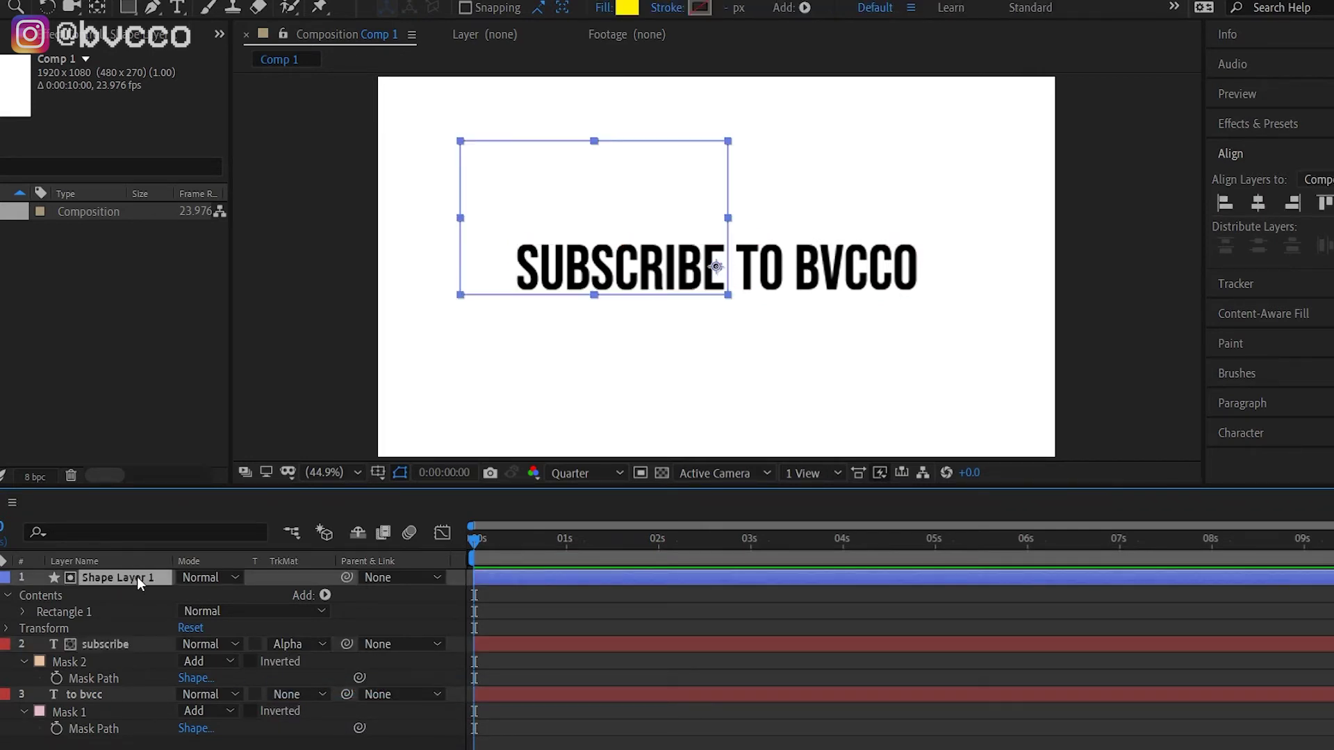
click(127, 646)
Lower SUBSCRIBE below the matte area, with the yellow rectangle hidden
key(p)
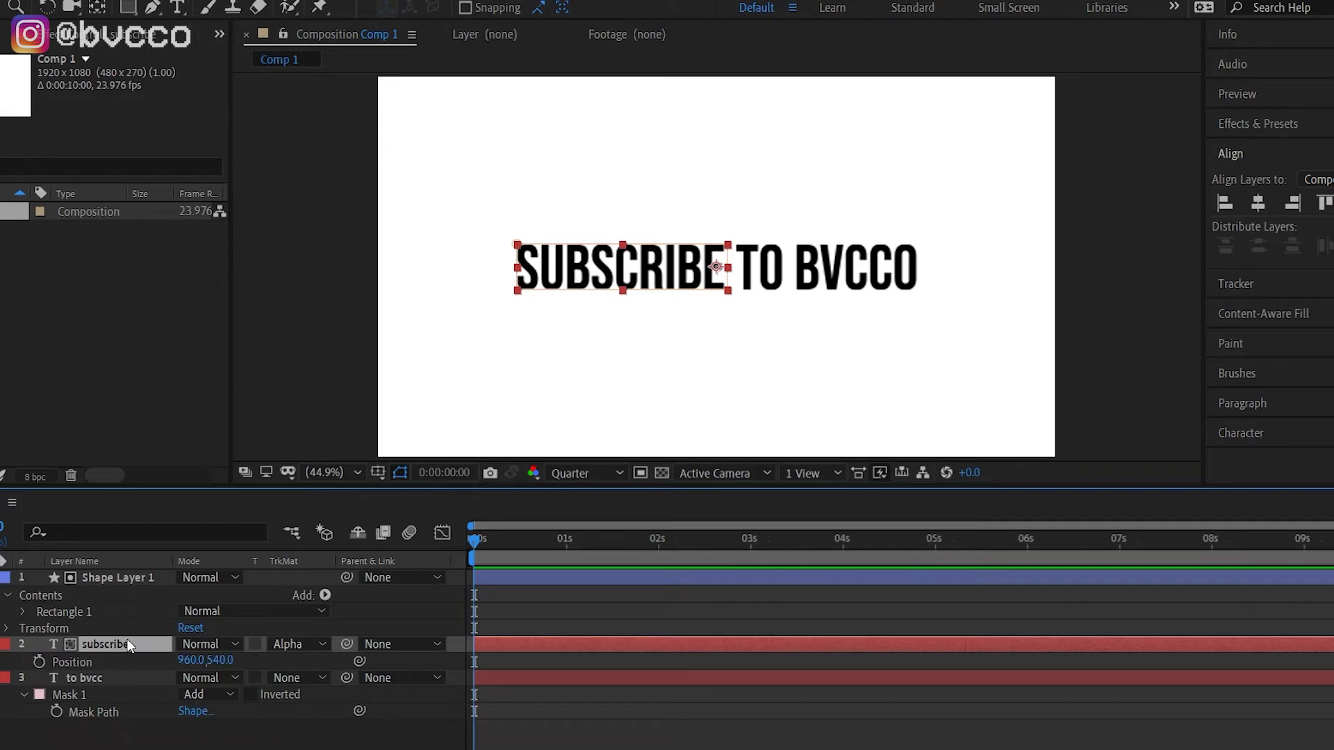
mouse_move(222, 661)
mouse_down()
mouse_move(292, 663)
mouse_move(110, 670)
mouse_move(487, 671)
mouse_move(134, 676)
mouse_move(279, 676)
mouse_move(241, 676)
mouse_up()
click(0, 577)
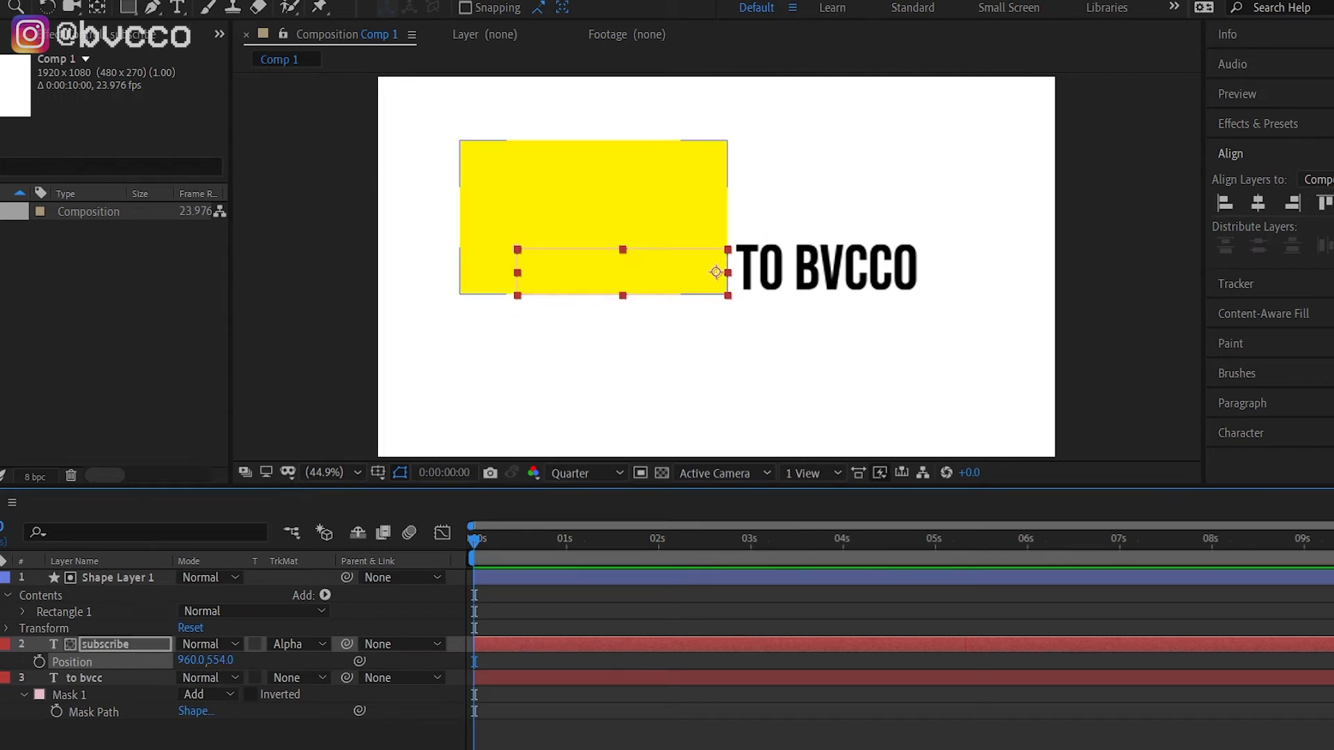
click(0, 578)
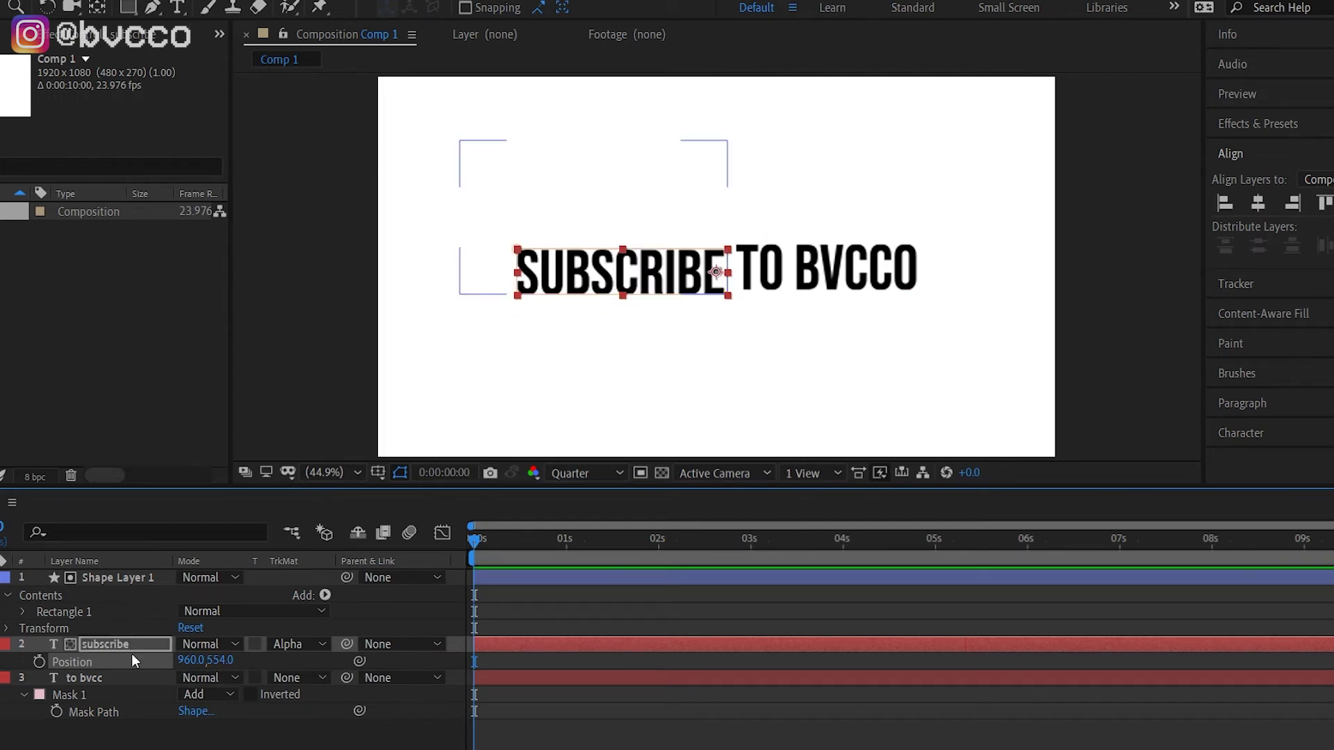
drag(227, 661, 334, 671)
Keyframe subscribe's Position, rising to Y 540 at about one second
click(40, 661)
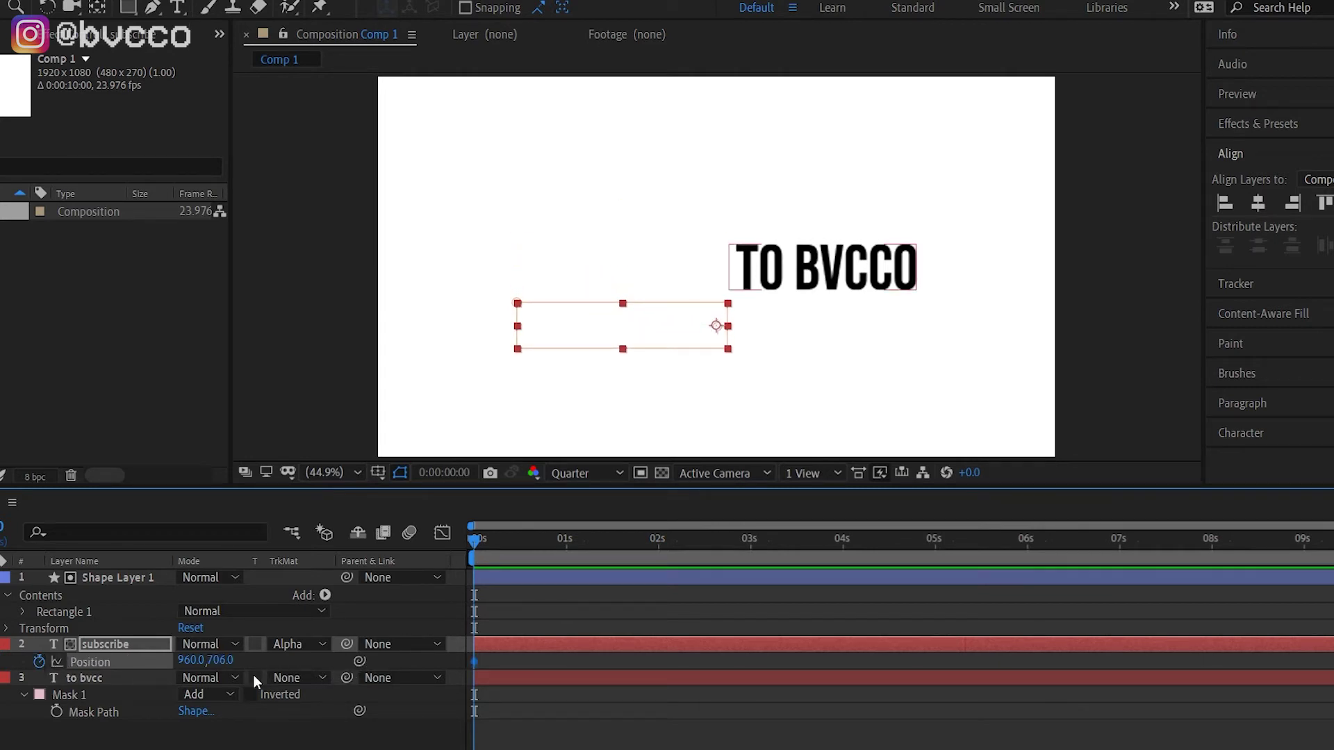
drag(536, 540, 577, 540)
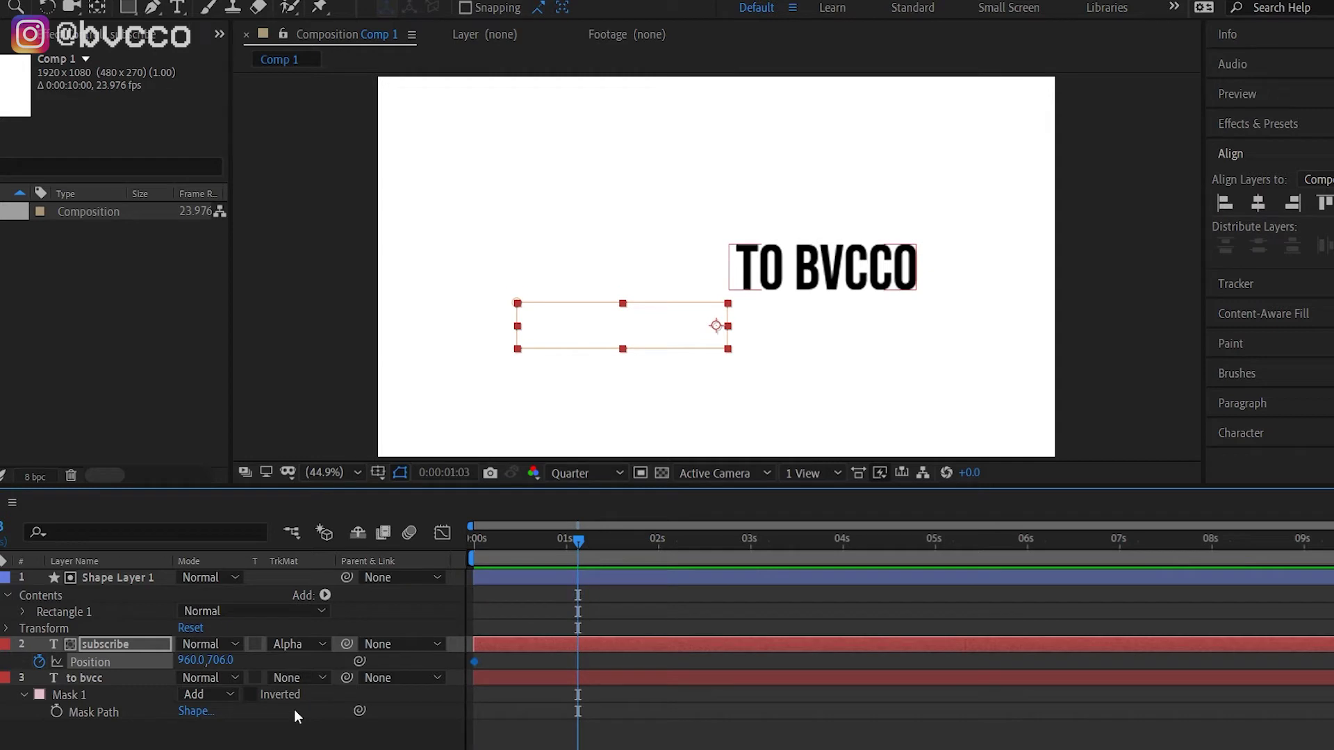
click(220, 660)
text(540)
key(Return)
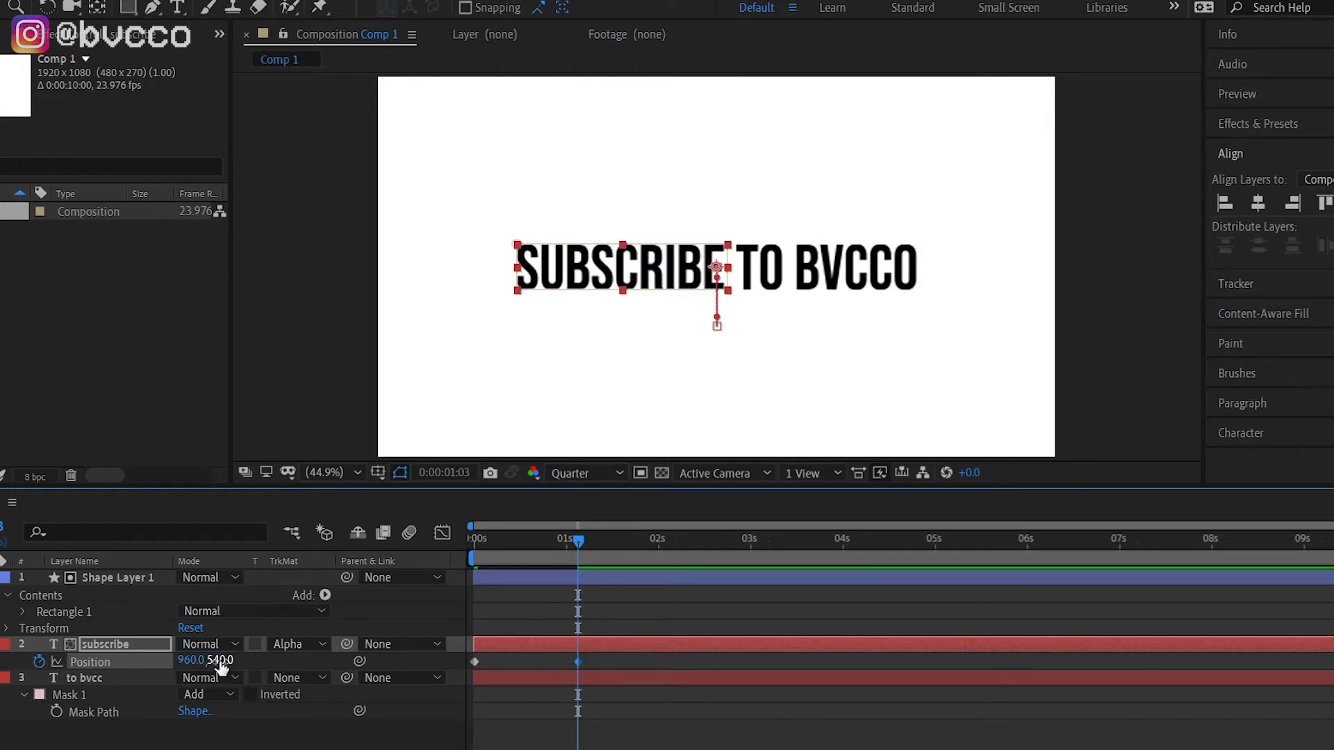
Shift the end Position keyframe earlier to about 0:19 and preview the rise
drag(583, 519, 402, 540)
key(space)
click(576, 661)
drag(576, 662, 530, 661)
key(Home)
key(space)
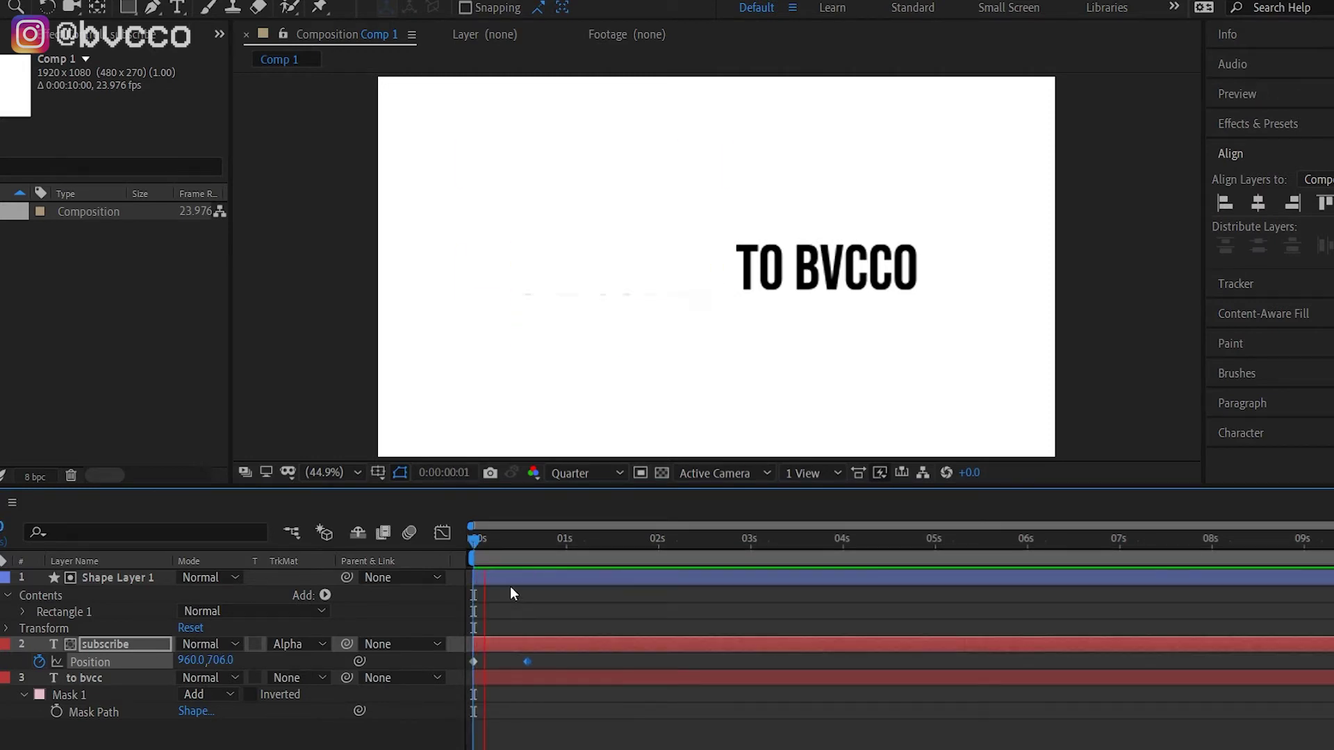
key(space)
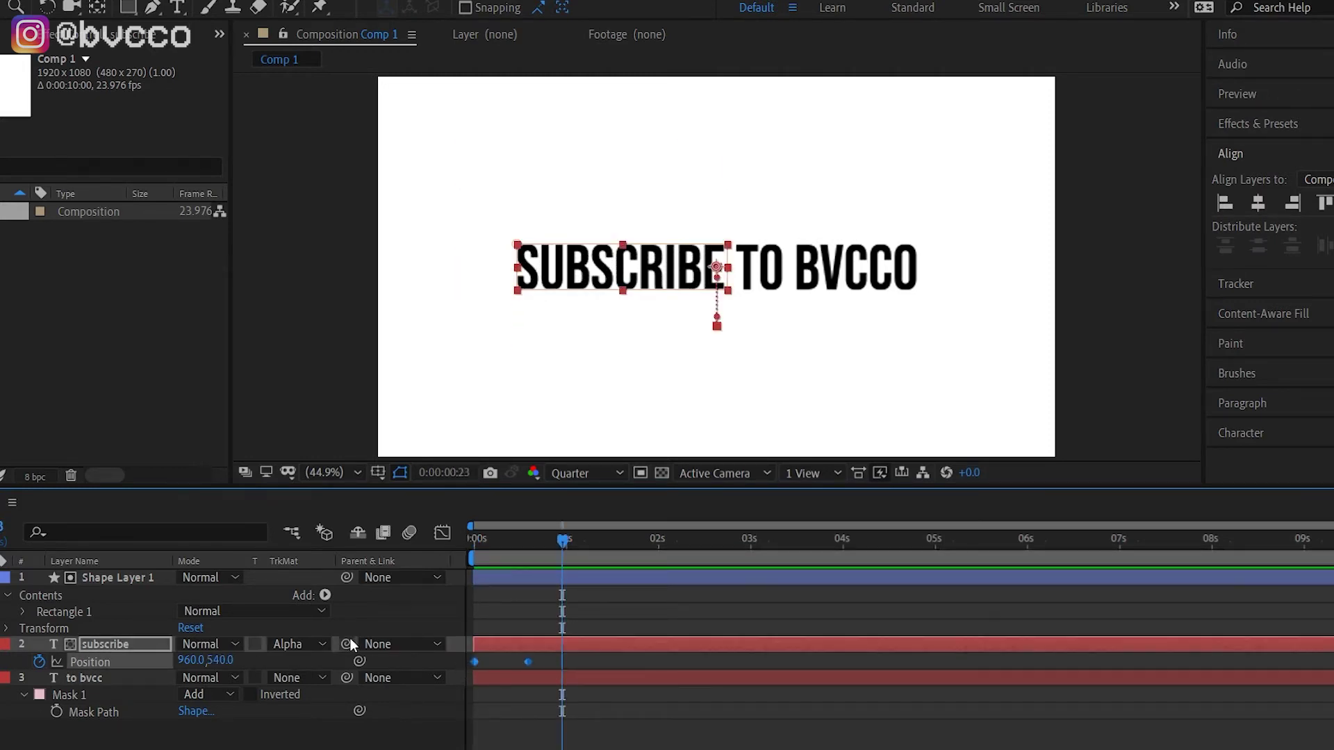
Turn on motion blur for the subscribe layer and the composition
key(F4)
click(257, 644)
click(380, 532)
click(436, 610)
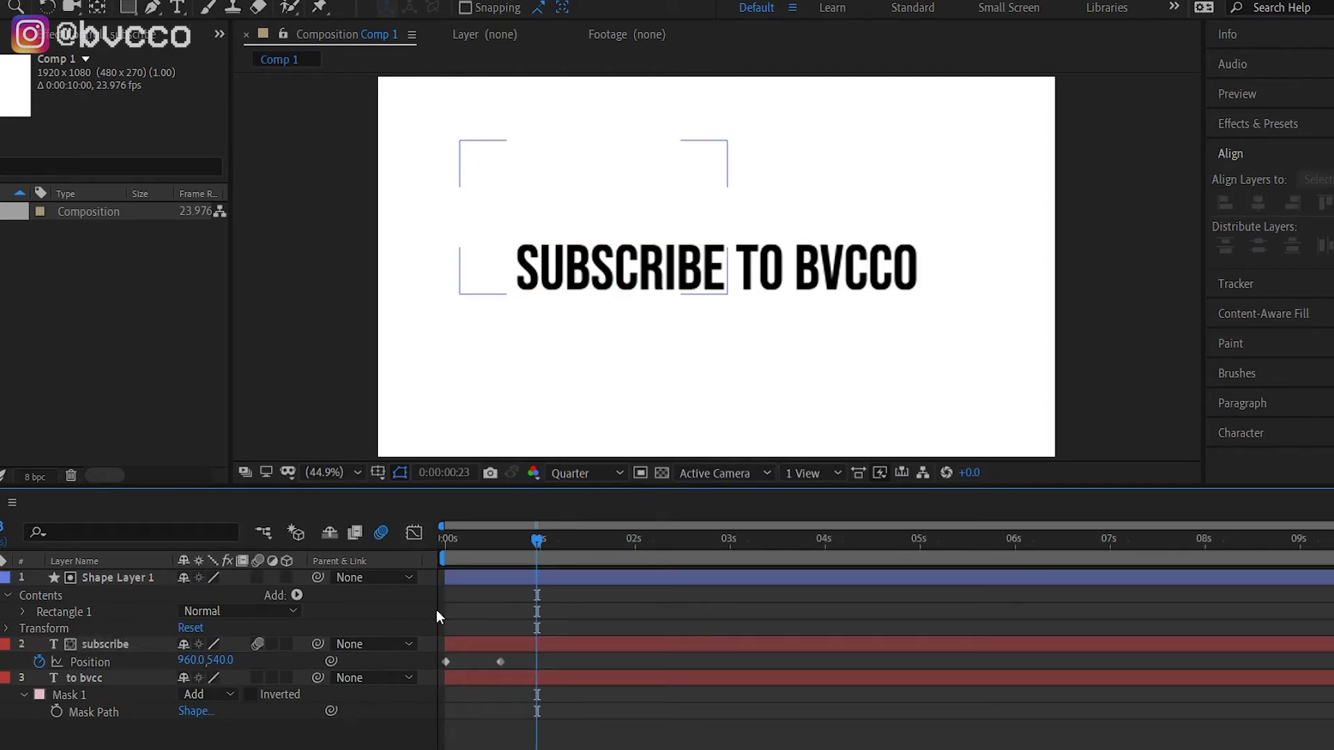
Apply Easy Ease to both subscribe Position keyframes and scrub to check
drag(515, 660, 427, 672)
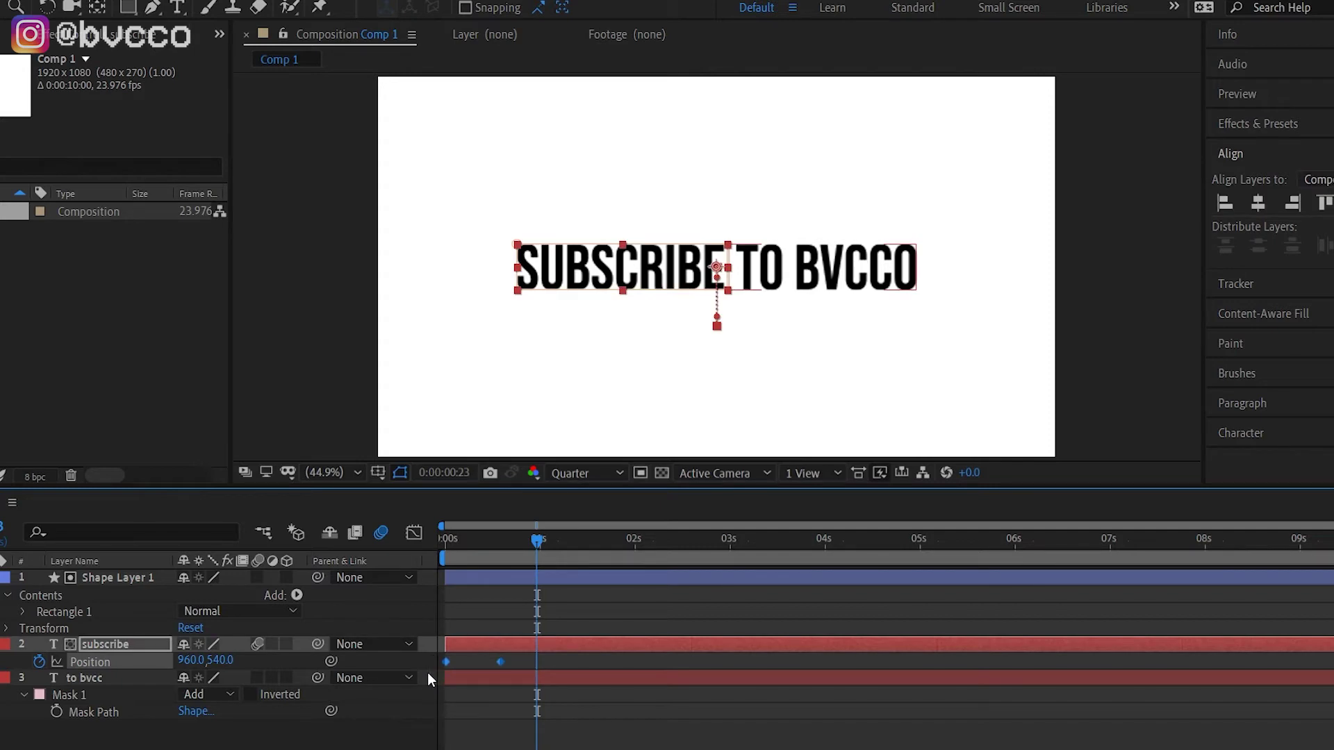
click(494, 664)
drag(532, 545, 400, 549)
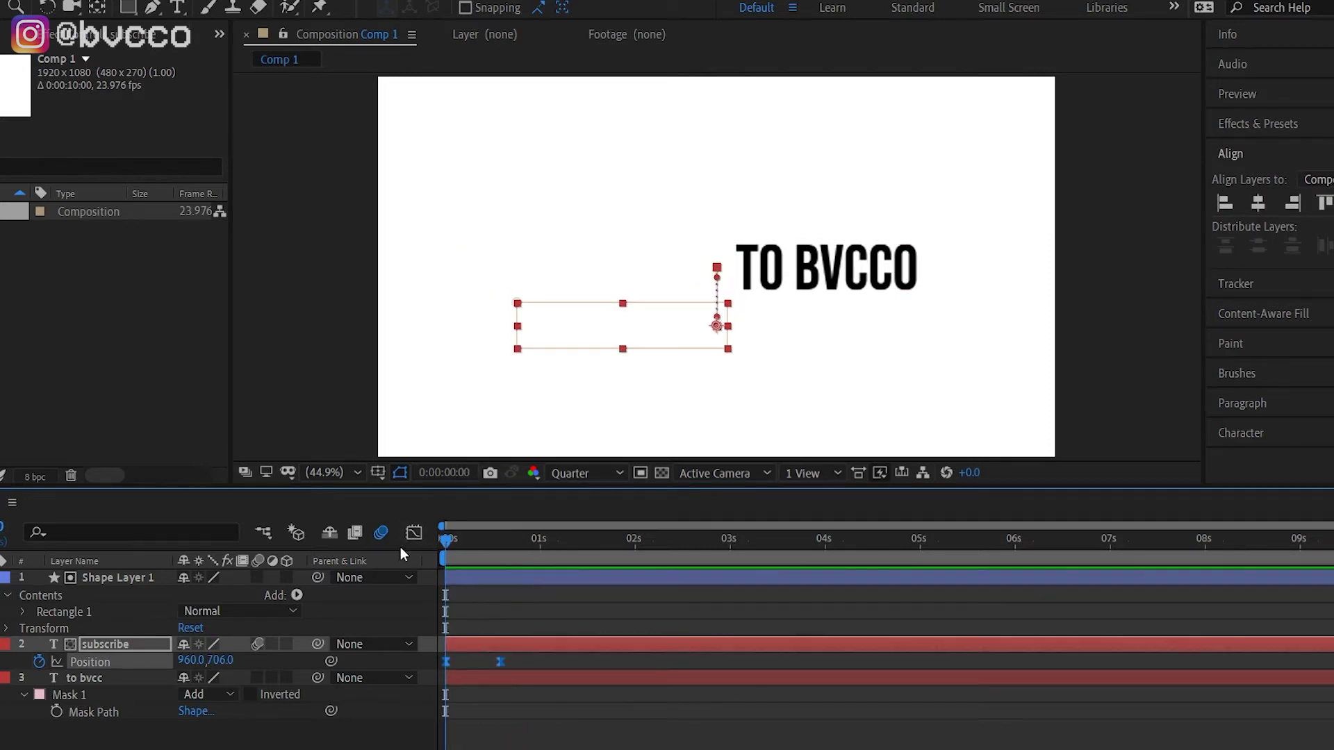
Duplicate Shape Layer 1 and move Shape Layer 2 directly above to bvcc
click(90, 726)
click(125, 581)
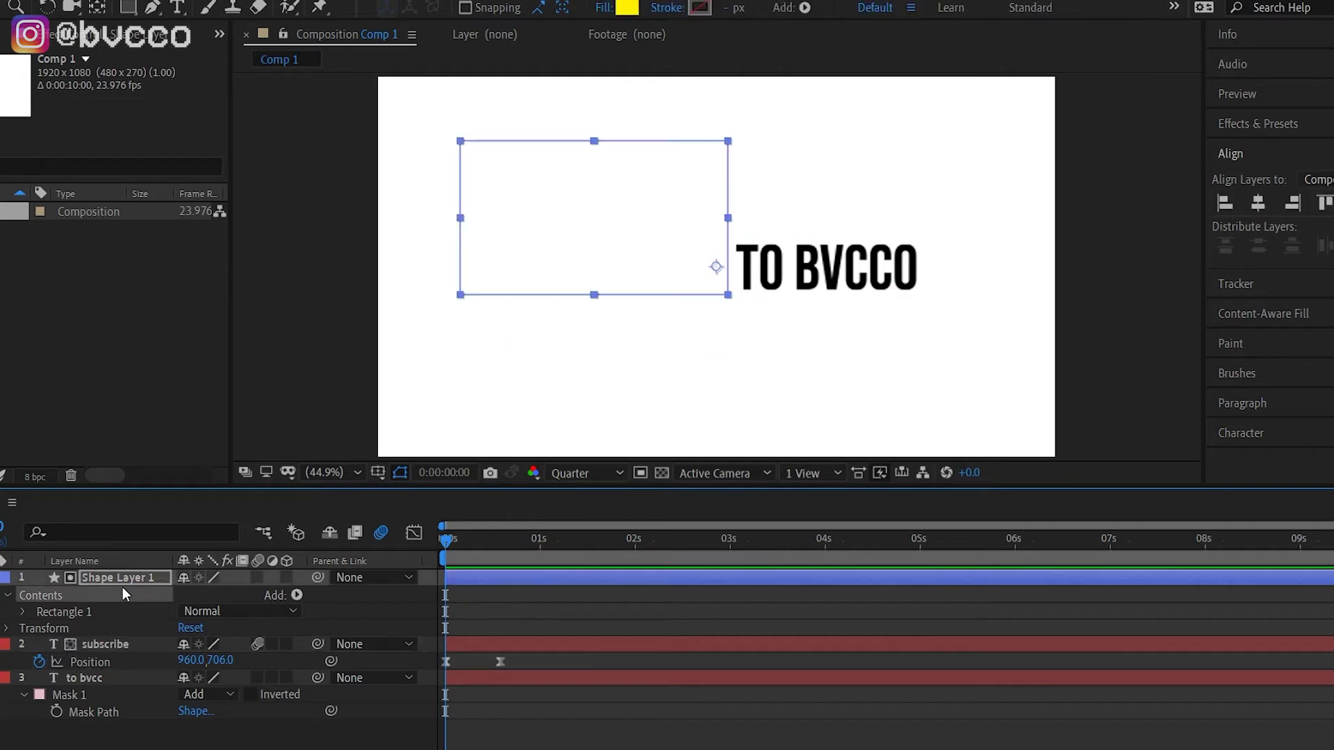
click(132, 580)
key(ctrl+d)
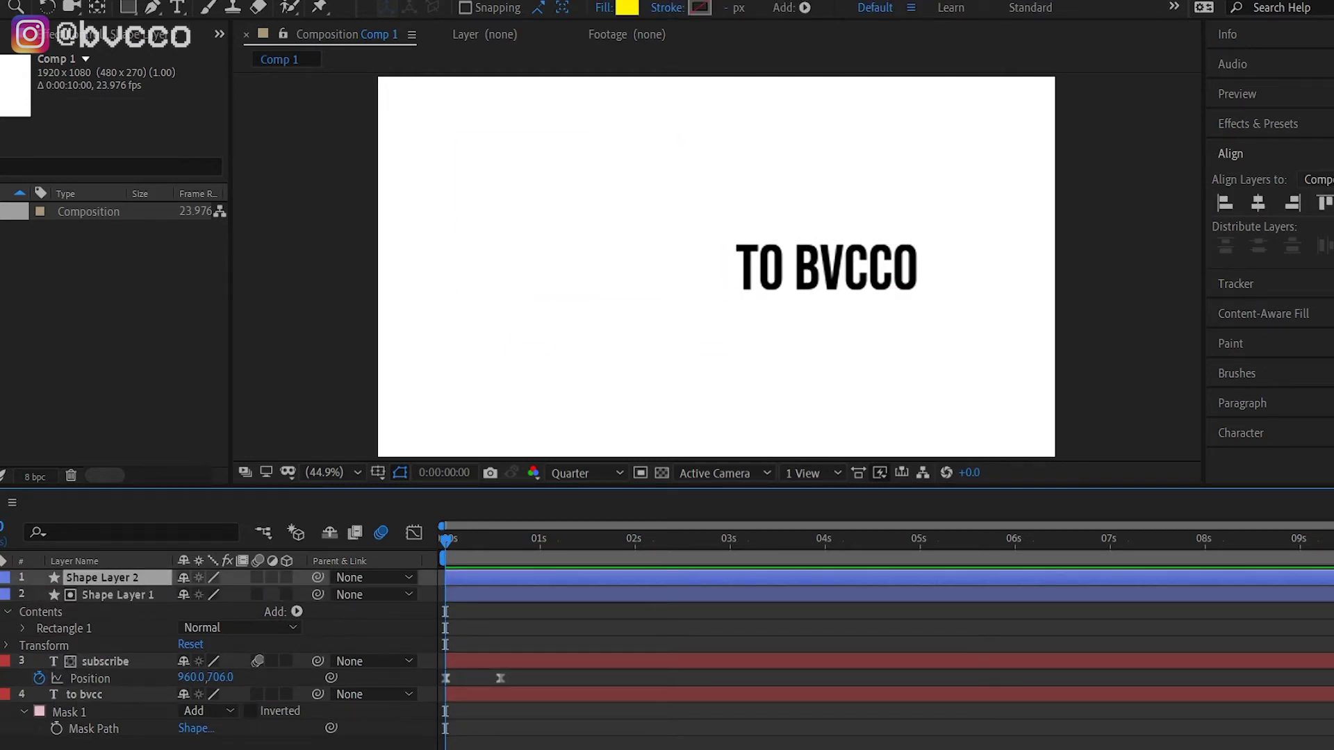
drag(145, 579, 101, 685)
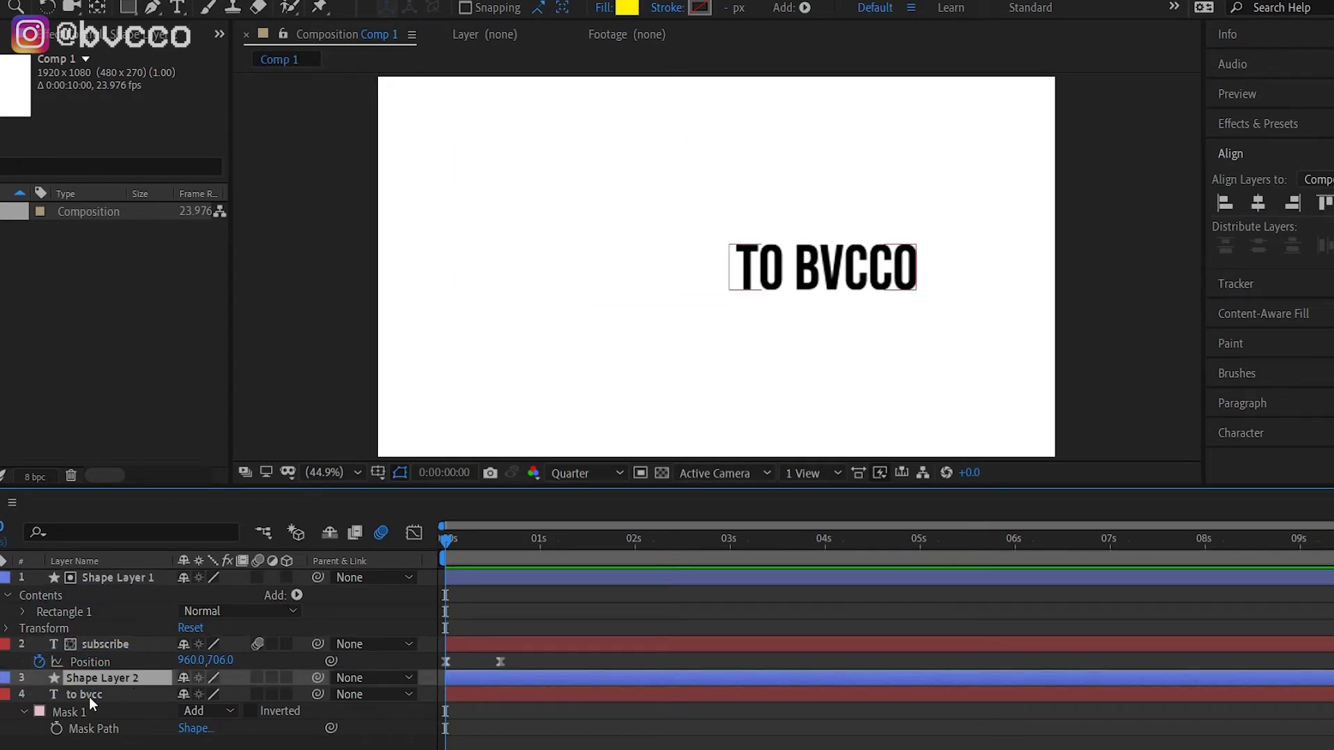
Set to bvcc's track matte to Alpha Inverted Matte using Shape Layer 2
click(70, 695)
key(F4)
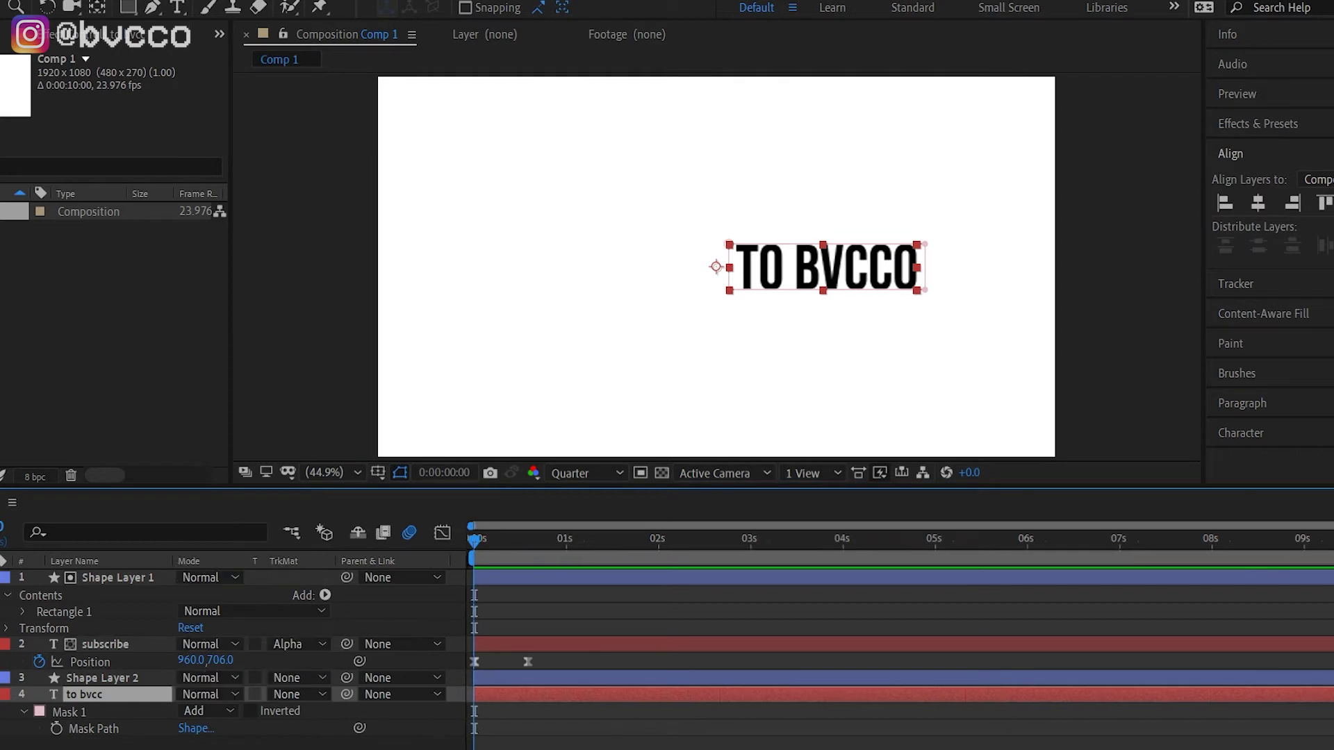
click(306, 697)
click(312, 636)
key(p)
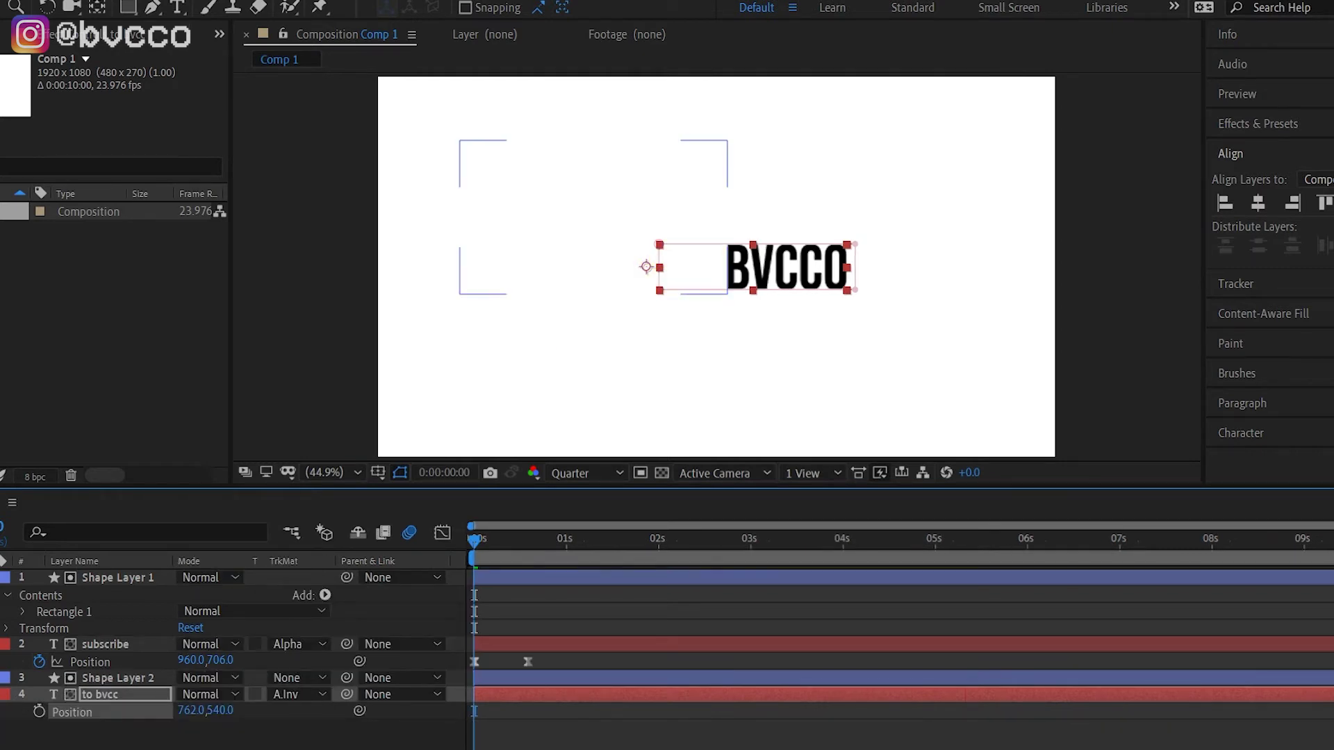
Slide TO BVCCO sideways to test the matte, then undo it
drag(212, 710, 356, 715)
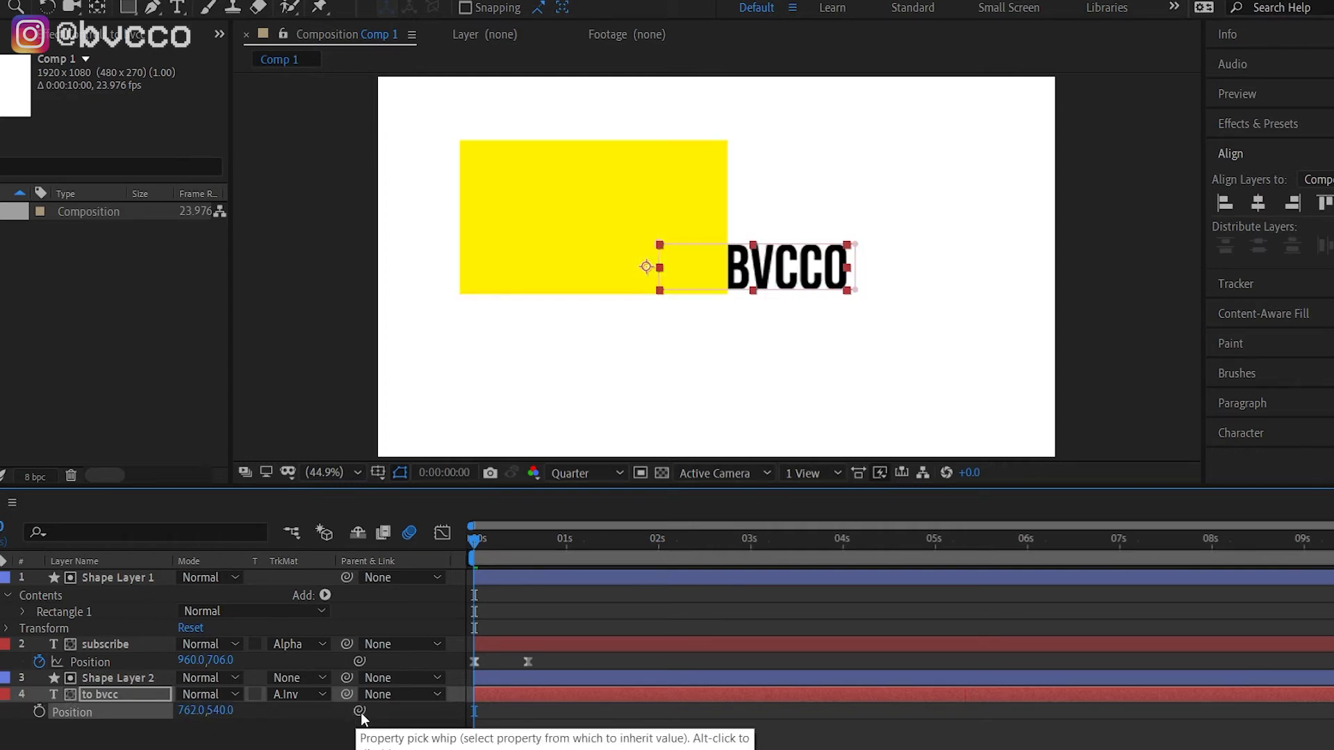
key(ctrl+z)
key(ctrl+z)
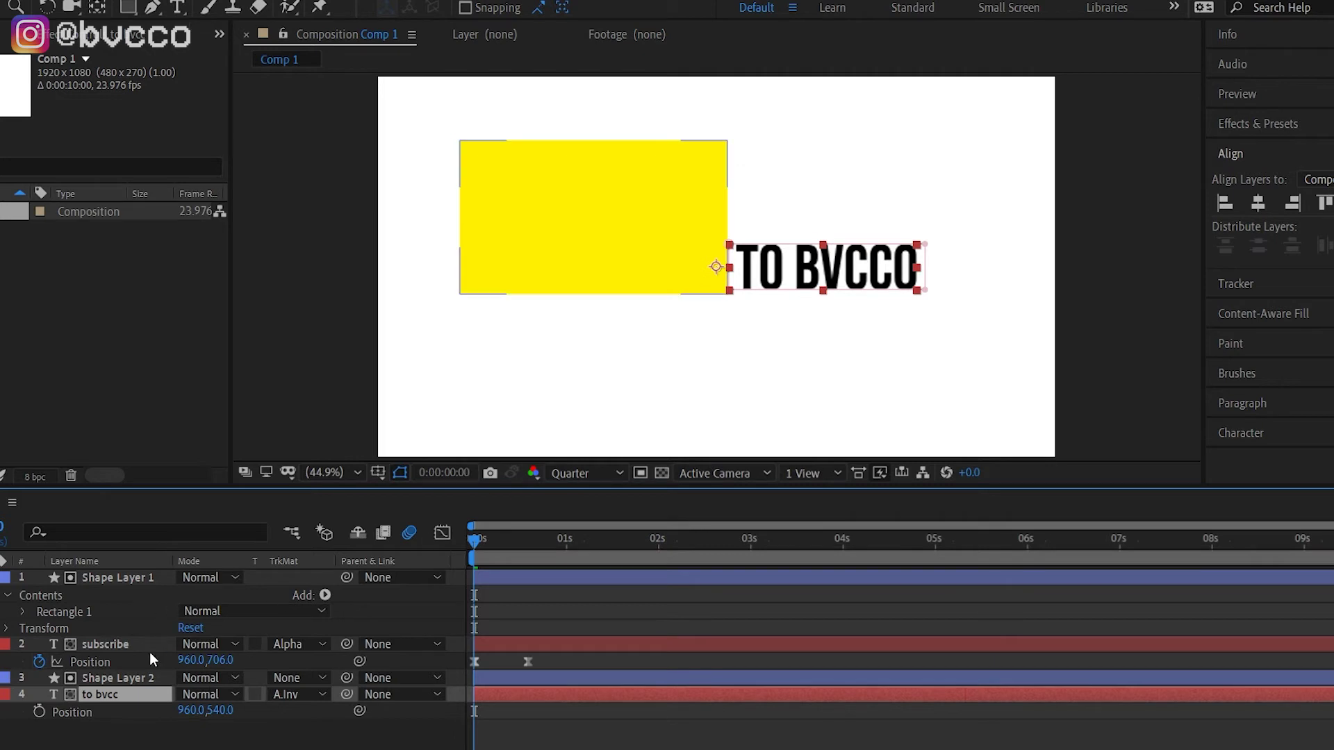
click(107, 677)
Move Shape Layer 2 to X 1718 over TO BVCCO and start keyframing to bvcc's Position
key(p)
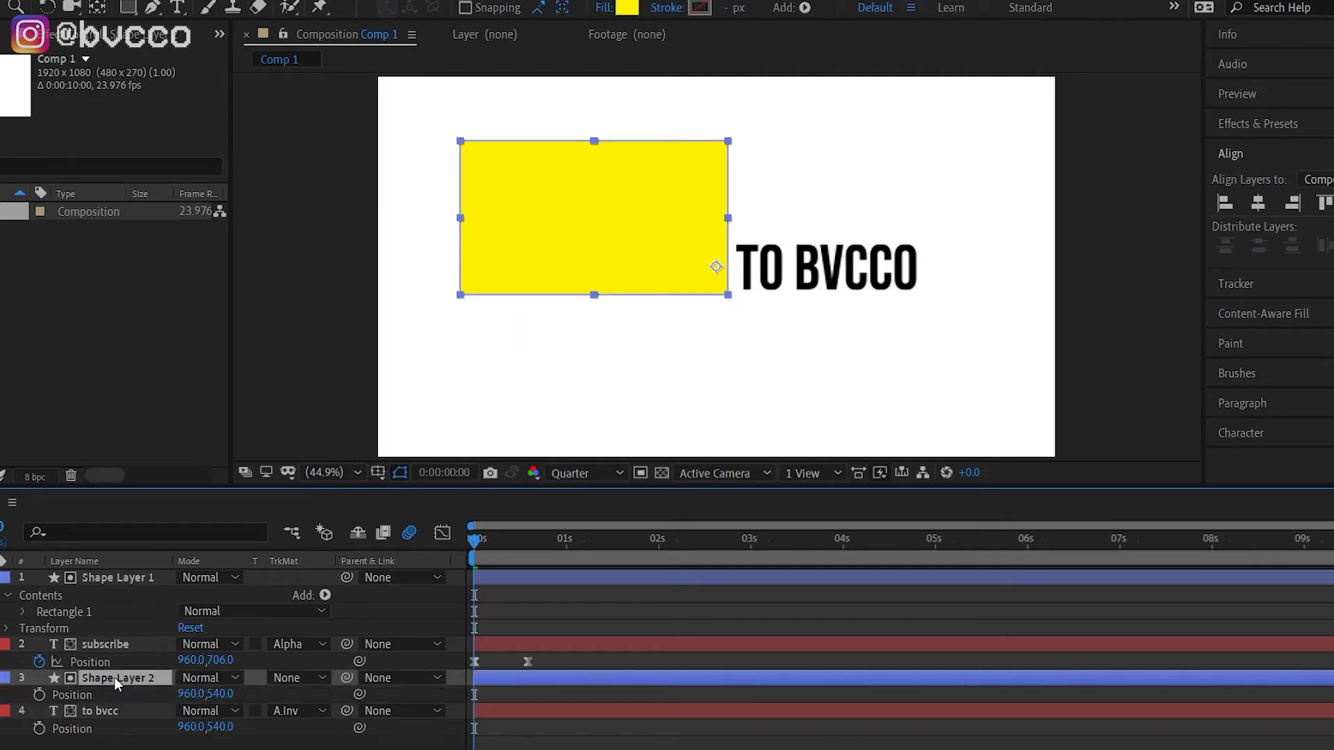
drag(188, 697, 956, 718)
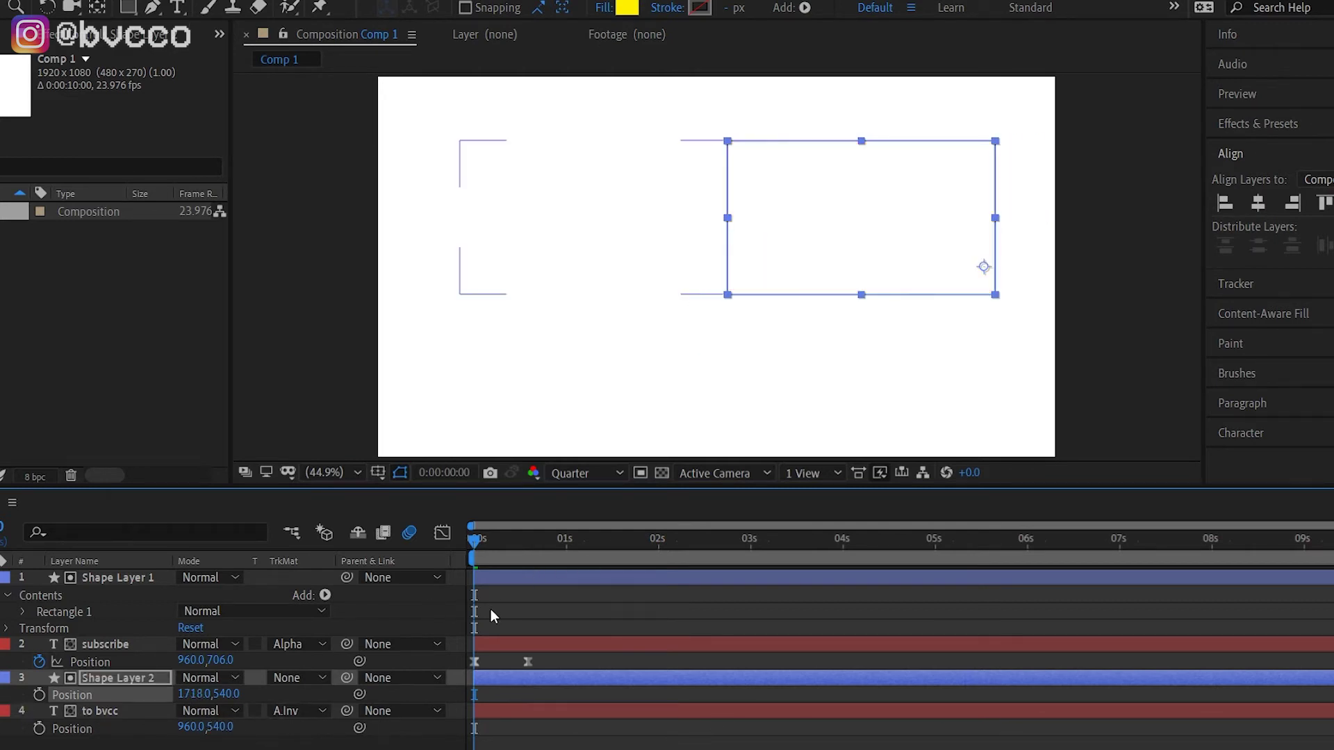
click(39, 729)
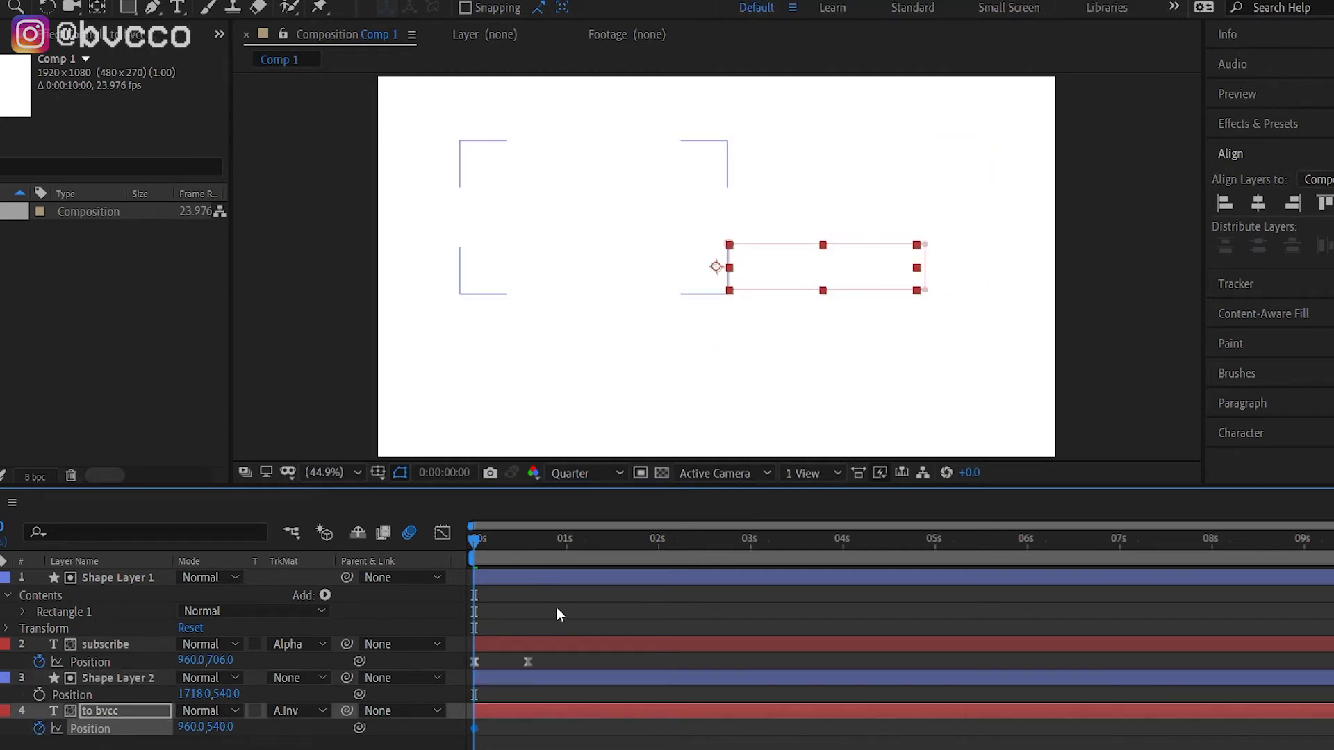
drag(523, 552, 554, 552)
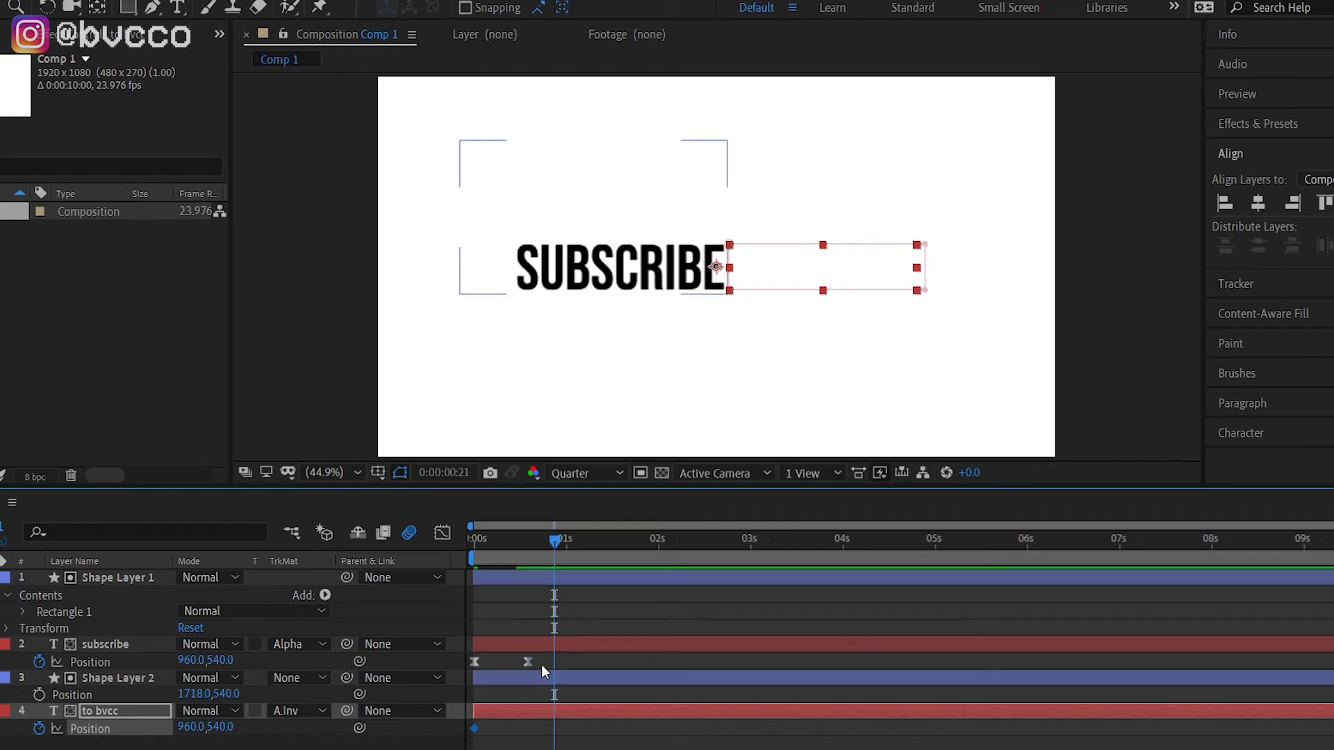
Delay to bvcc's start keyframe to about 0:05 and switch its track matte to Alpha Matte
click(484, 734)
drag(476, 730, 509, 730)
click(588, 552)
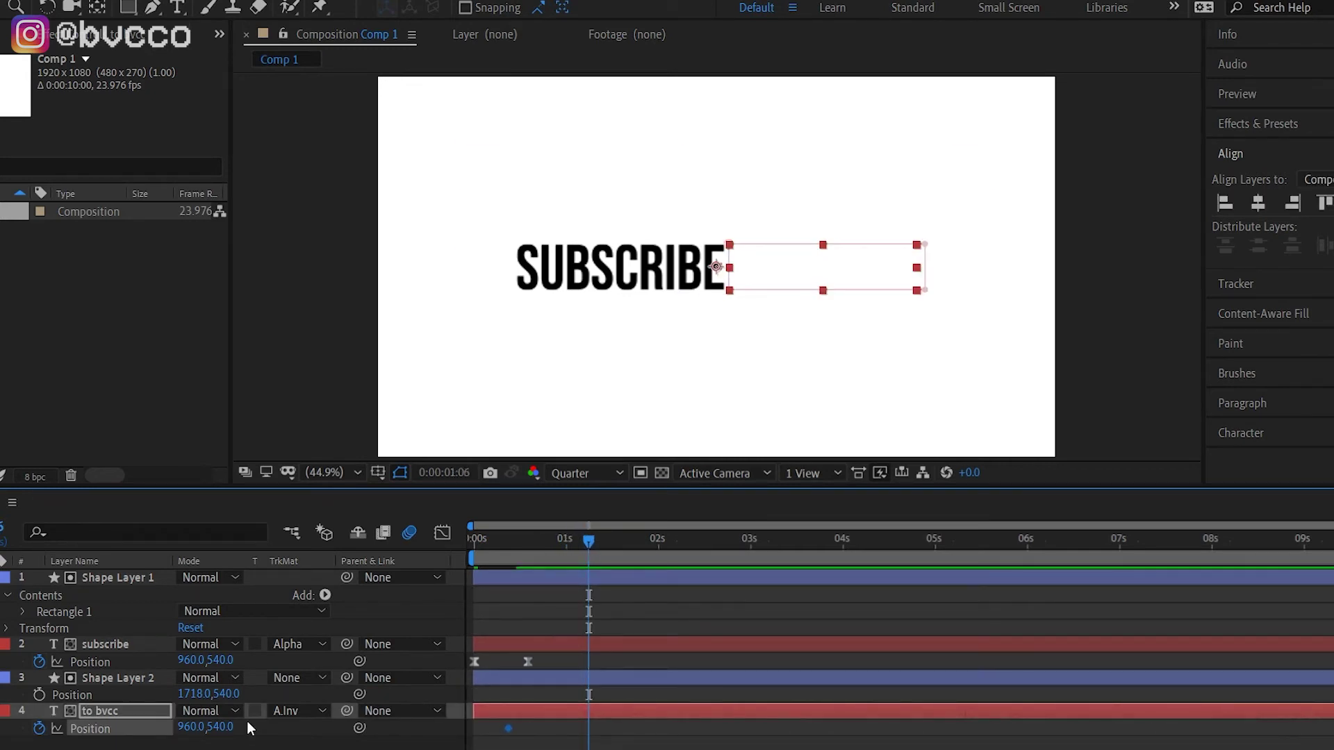
drag(225, 735, 392, 725)
key(ctrl+z)
click(297, 711)
click(398, 636)
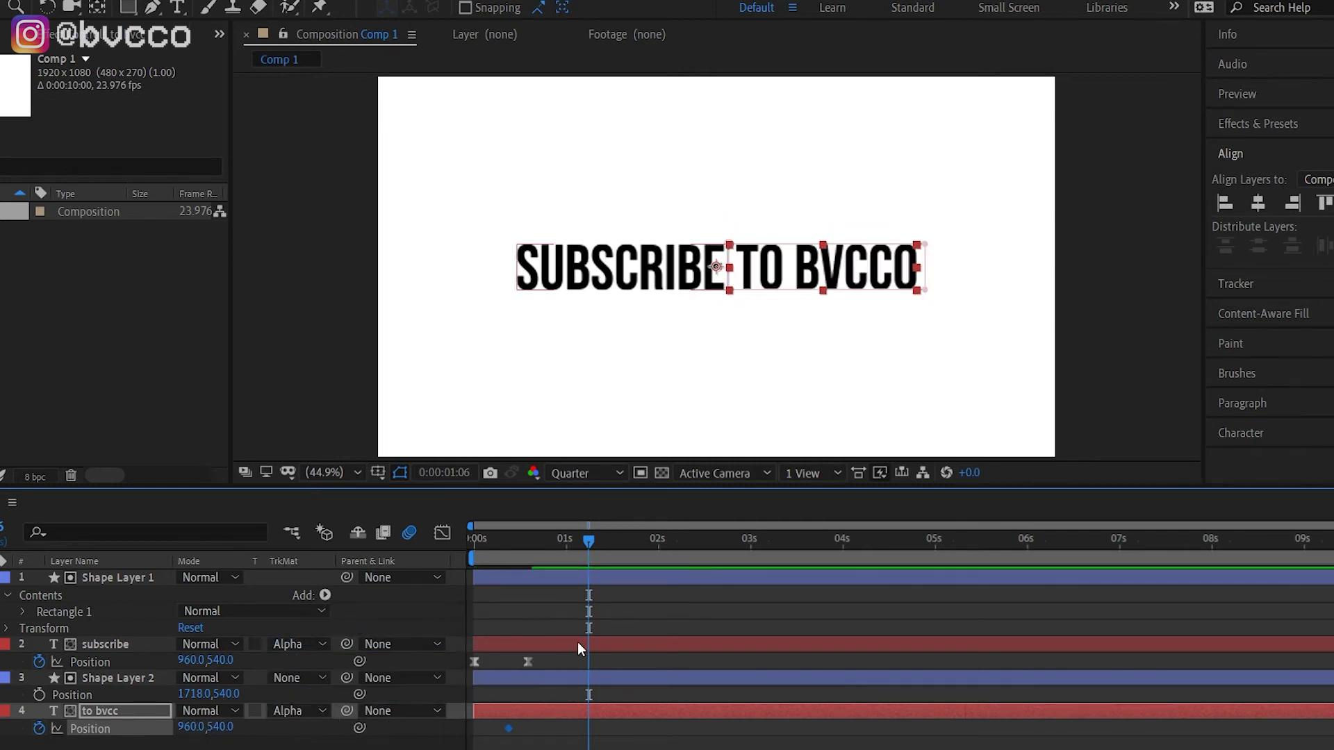
Keyframe TO BVCCO from Y 776 below view up to Y 540 at 1:01
drag(577, 551, 509, 564)
drag(221, 727, 632, 690)
drag(545, 548, 570, 545)
click(229, 726)
text(54)
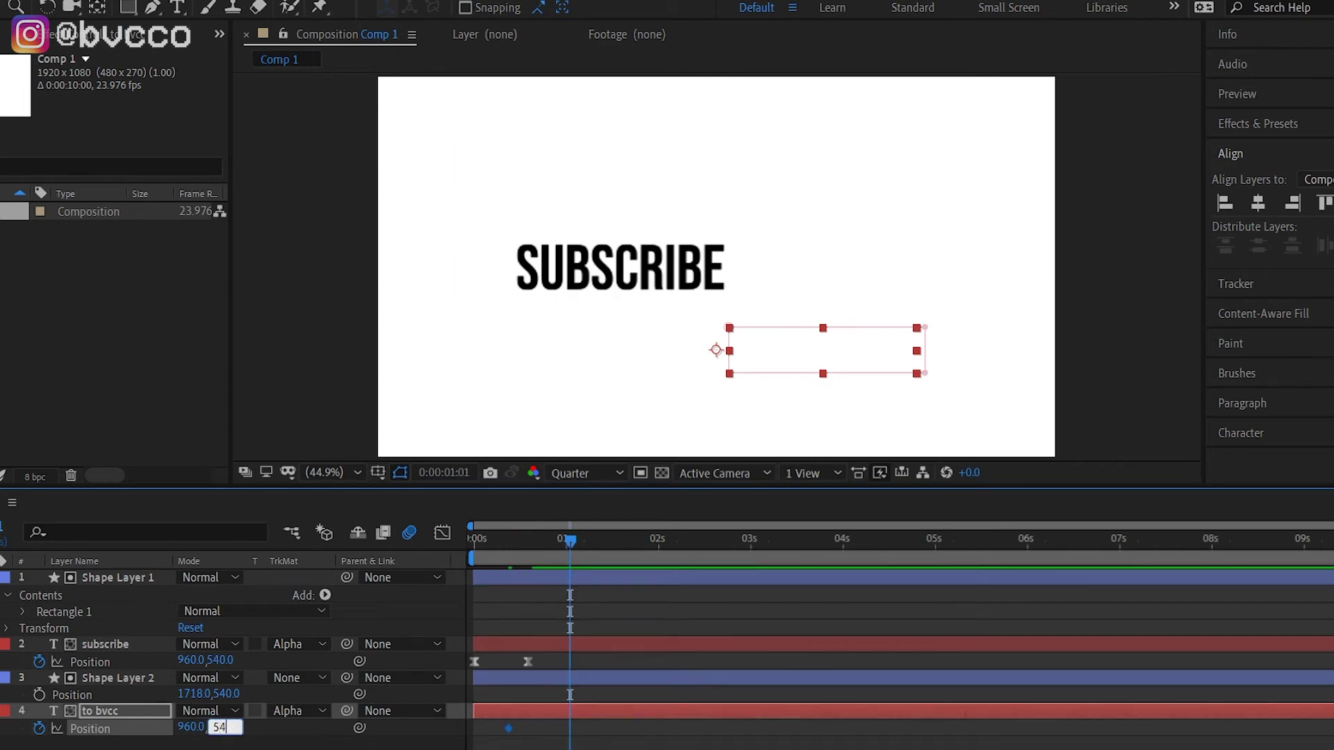
text(0)
key(Return)
click(500, 740)
click(496, 737)
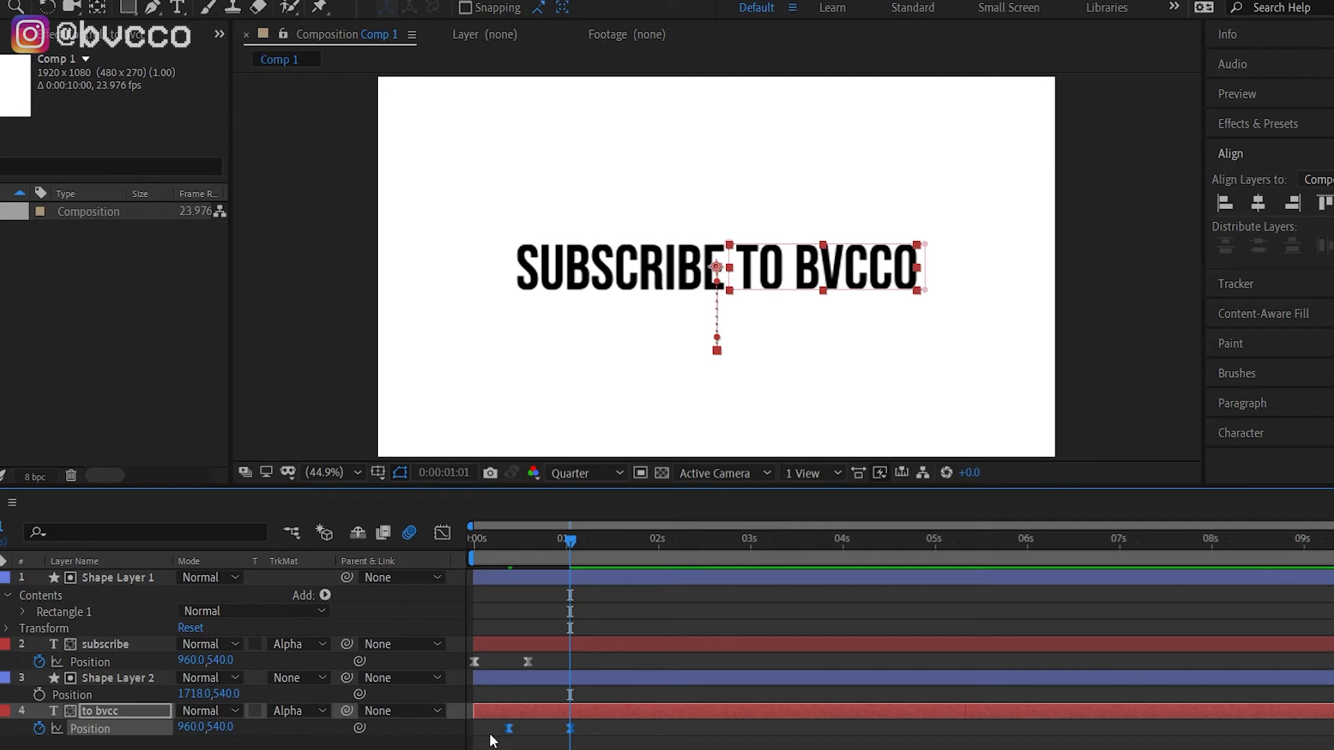
key(F4)
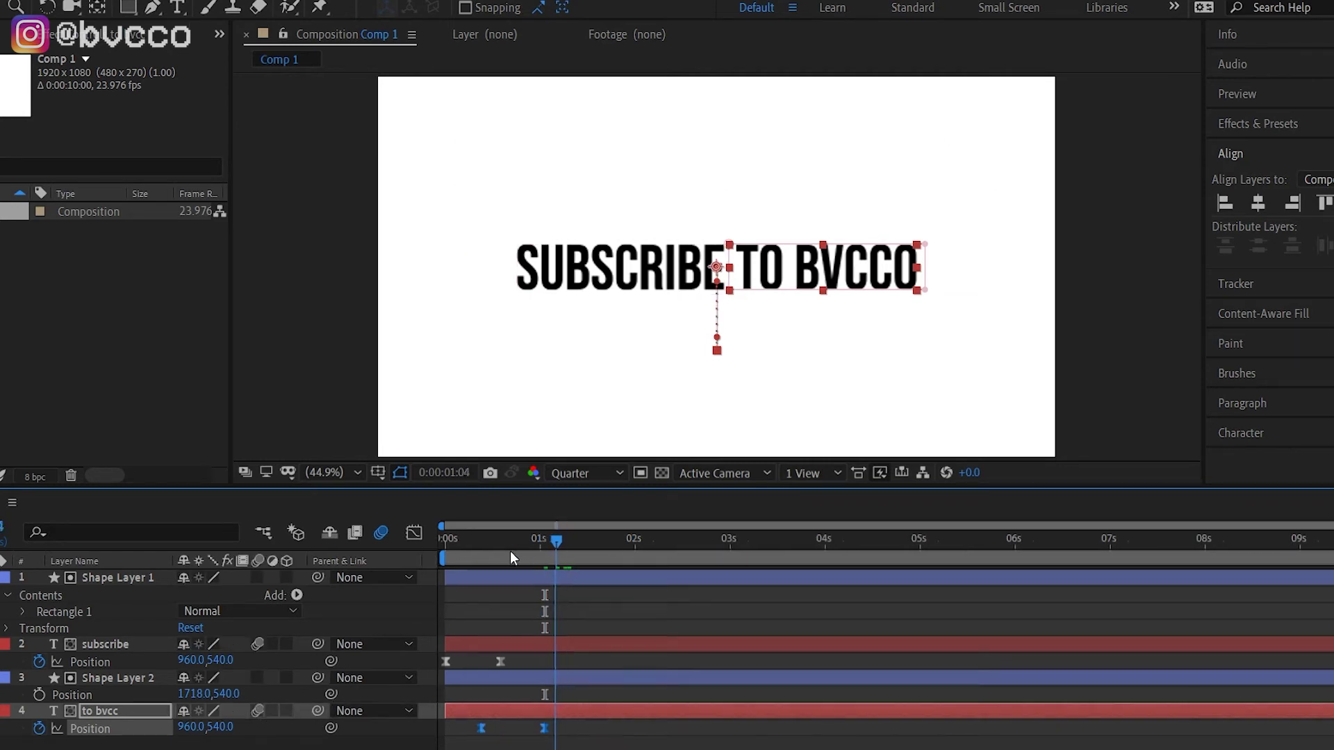
Preview the title, then shift the to bvcc Position keyframes later
key(Home)
click(618, 747)
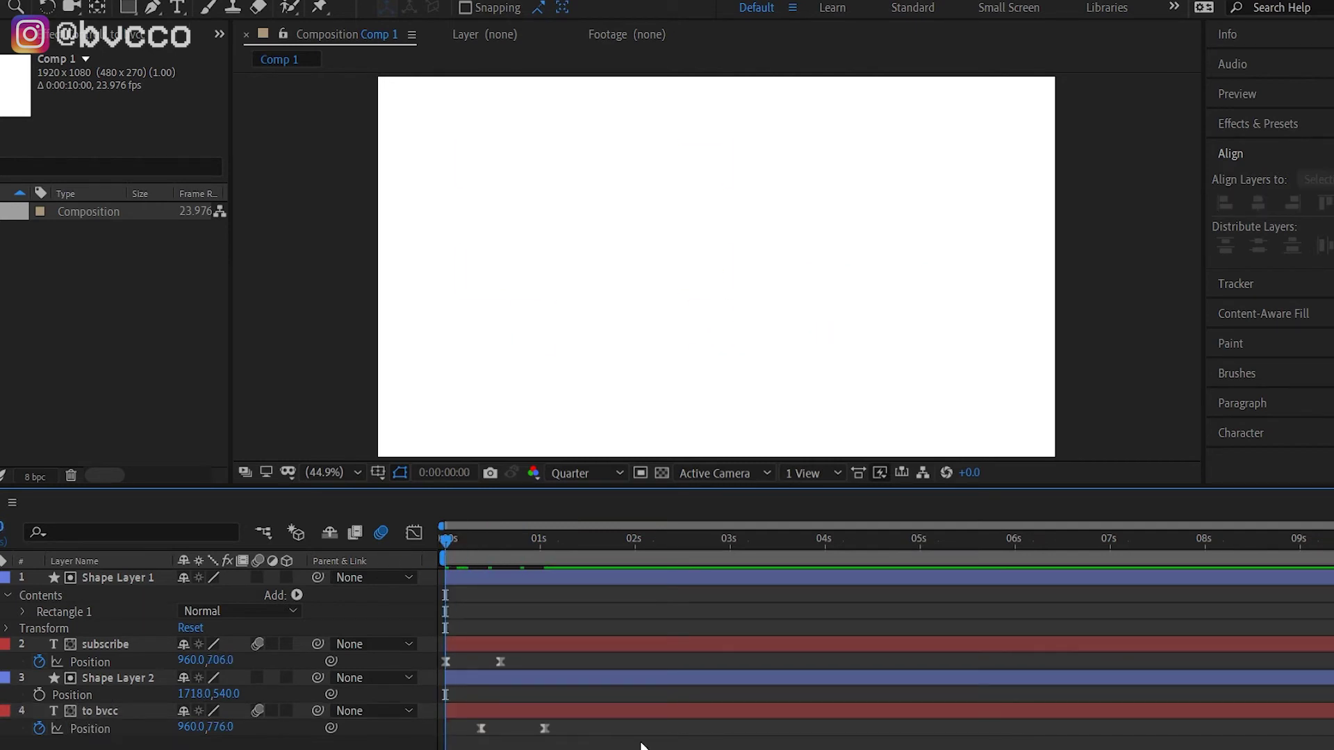
key(space)
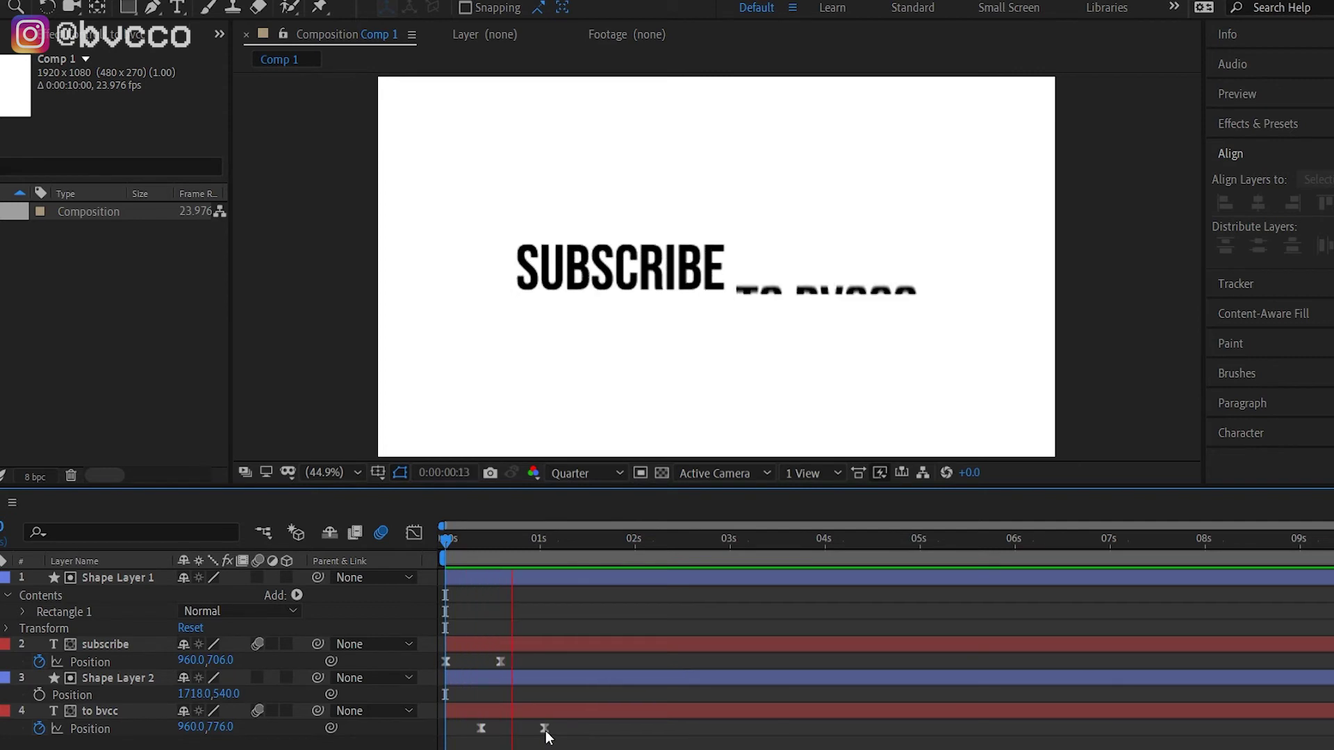
key(space)
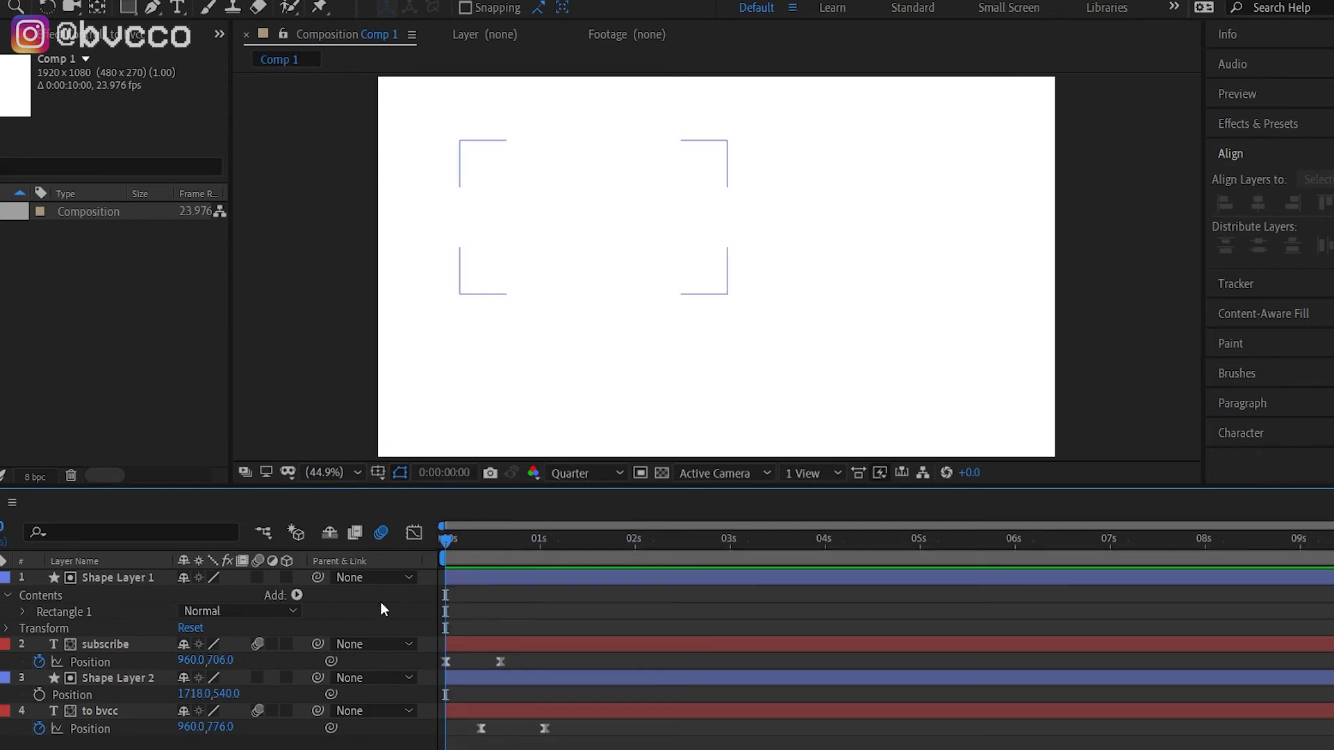
drag(590, 747, 529, 730)
click(568, 740)
click(555, 730)
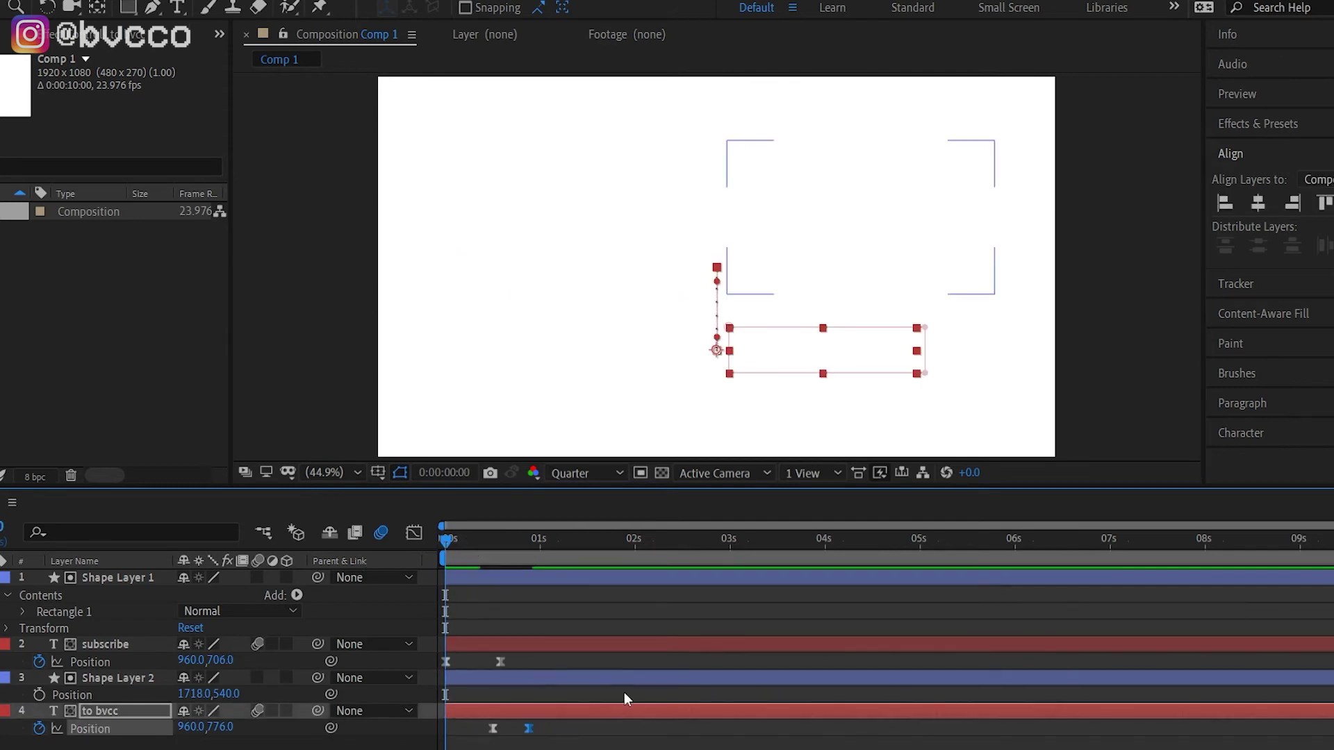
key(space)
key(space)
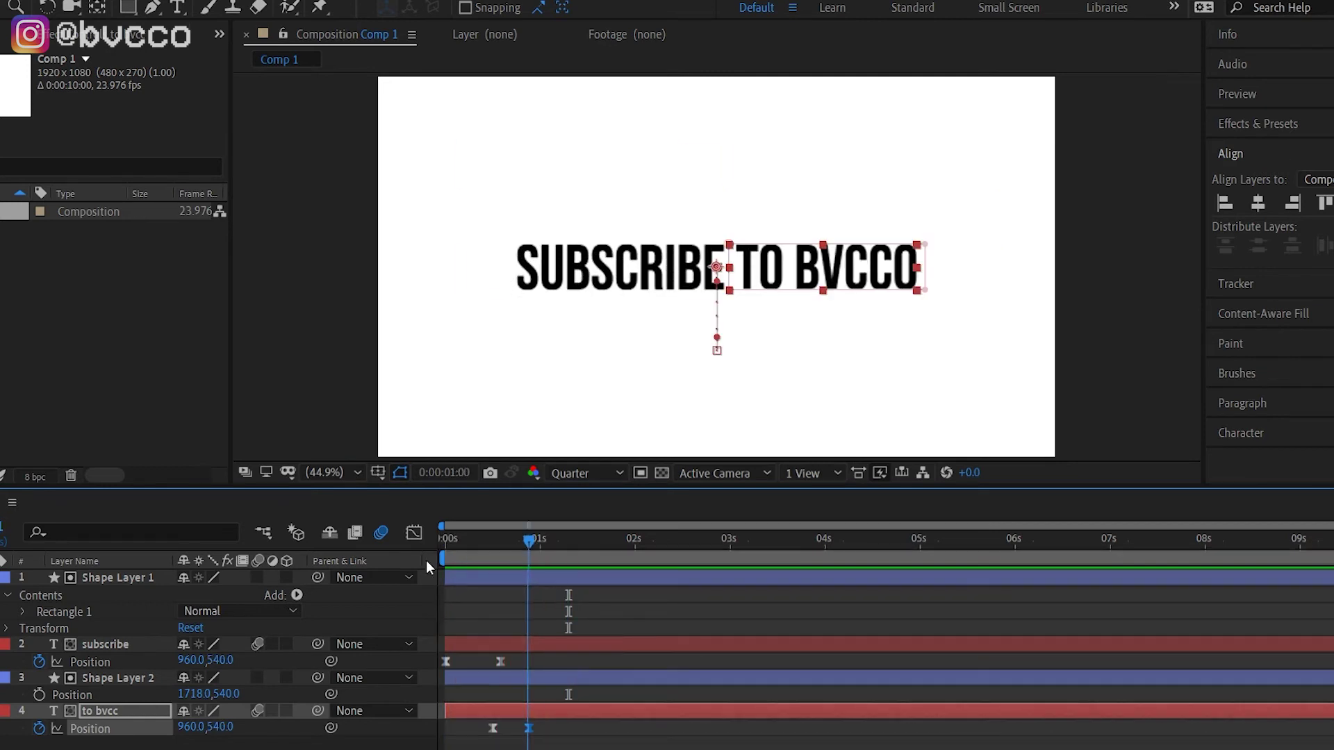
Nudge subscribe's end keyframe and the to bvcc keyframes, previewing the revised timing
drag(501, 662, 484, 662)
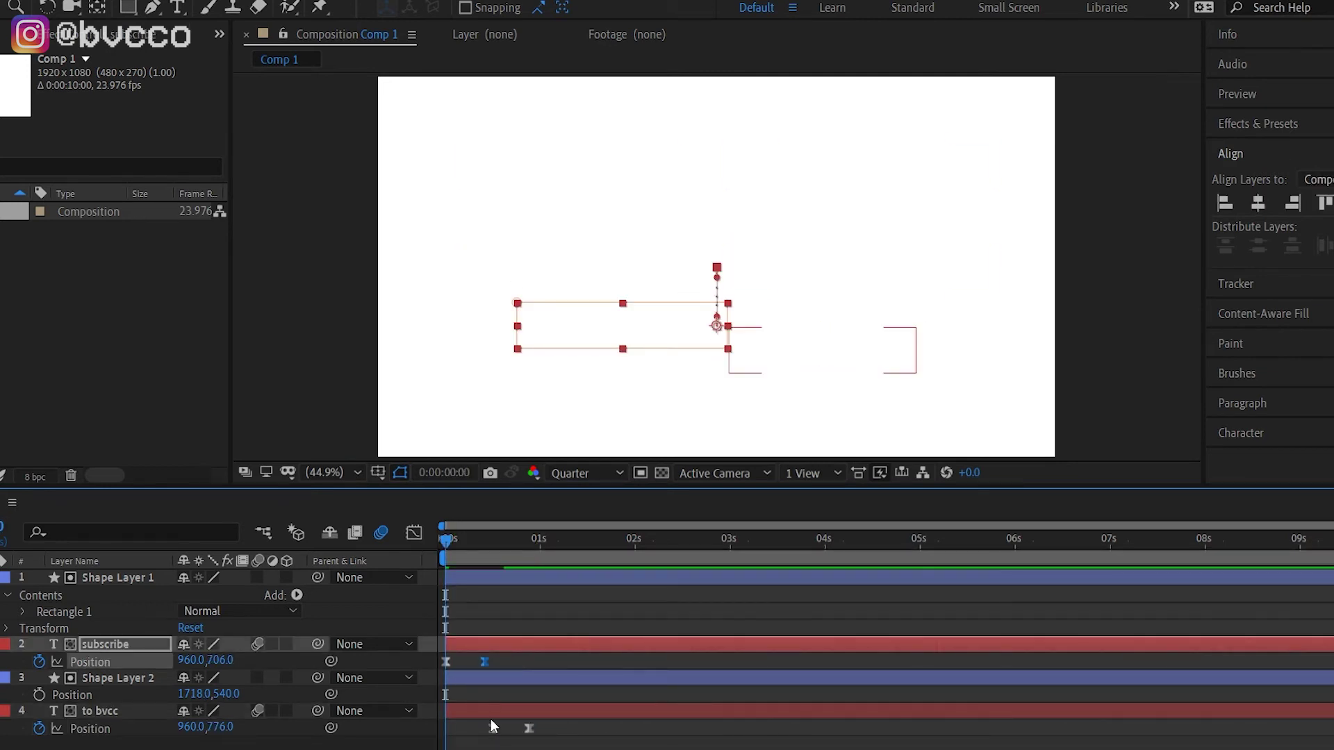
drag(494, 730, 516, 728)
key(space)
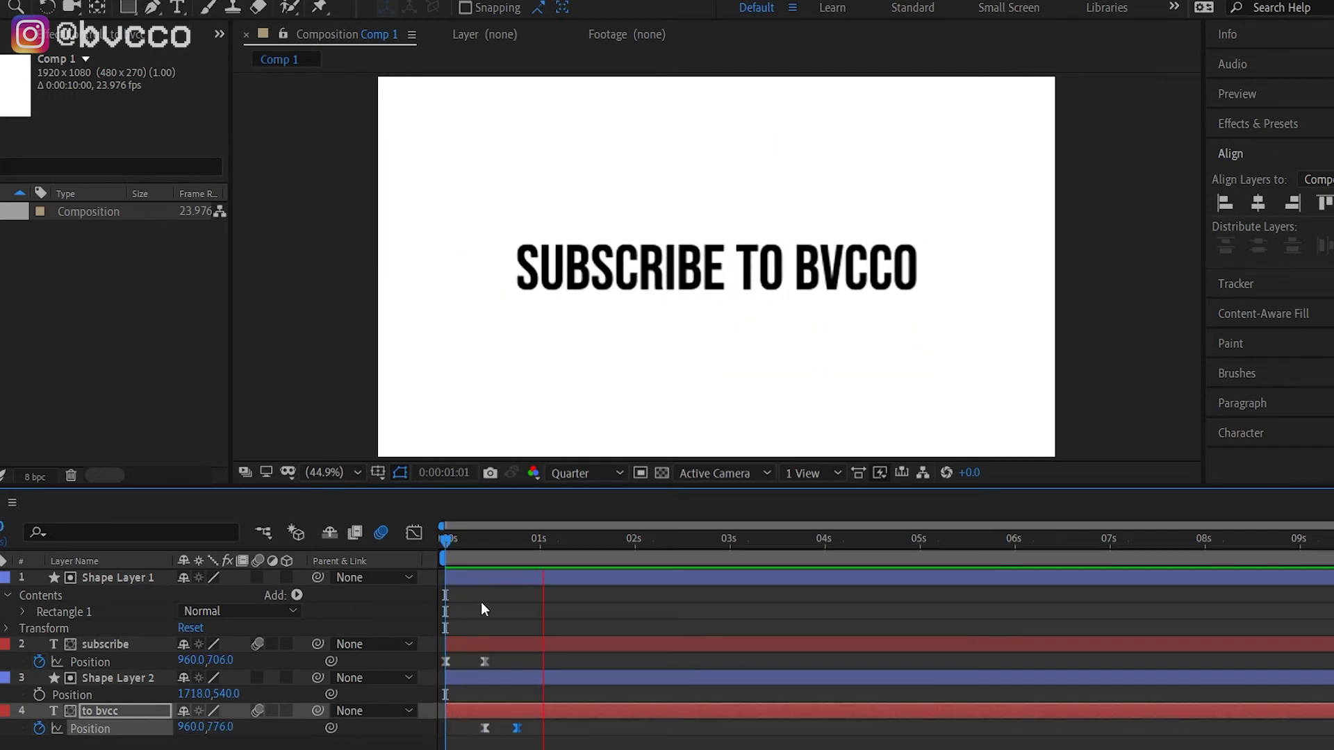
drag(484, 661, 492, 661)
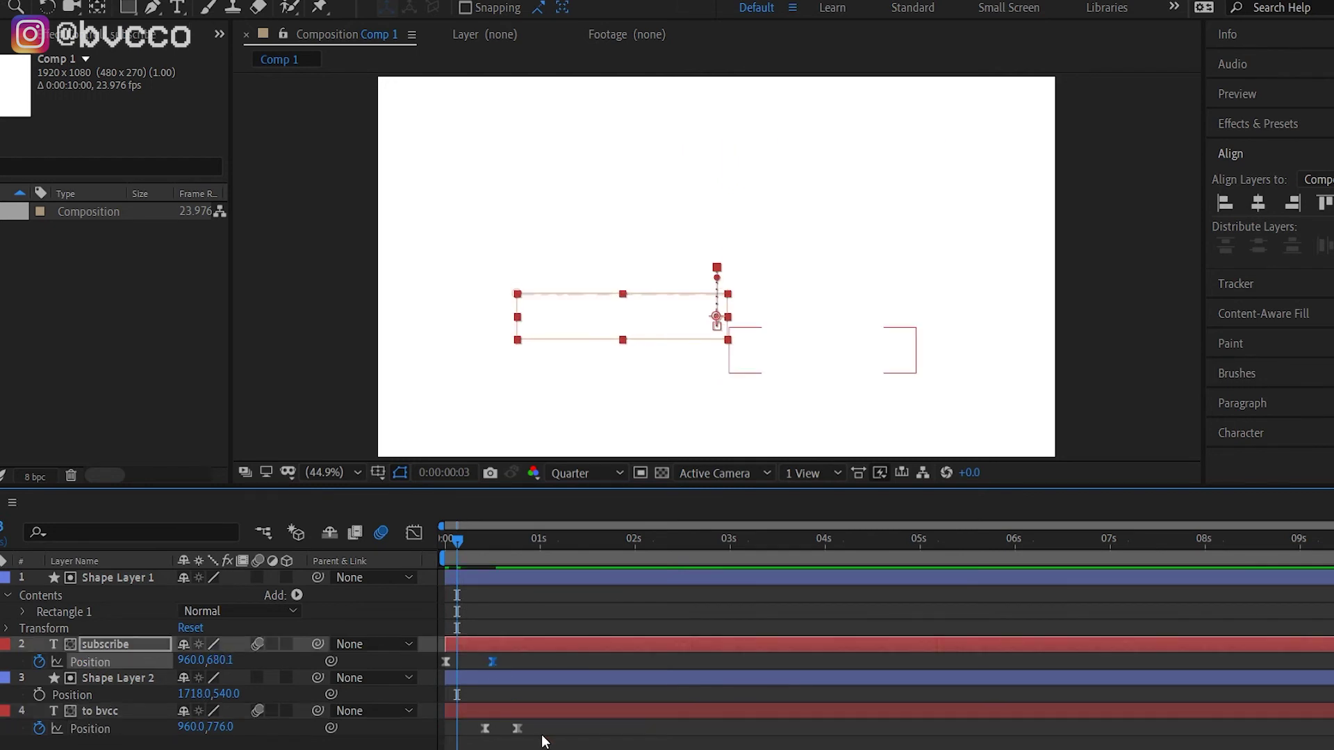
click(523, 735)
drag(517, 730, 533, 730)
drag(493, 541, 362, 561)
key(space)
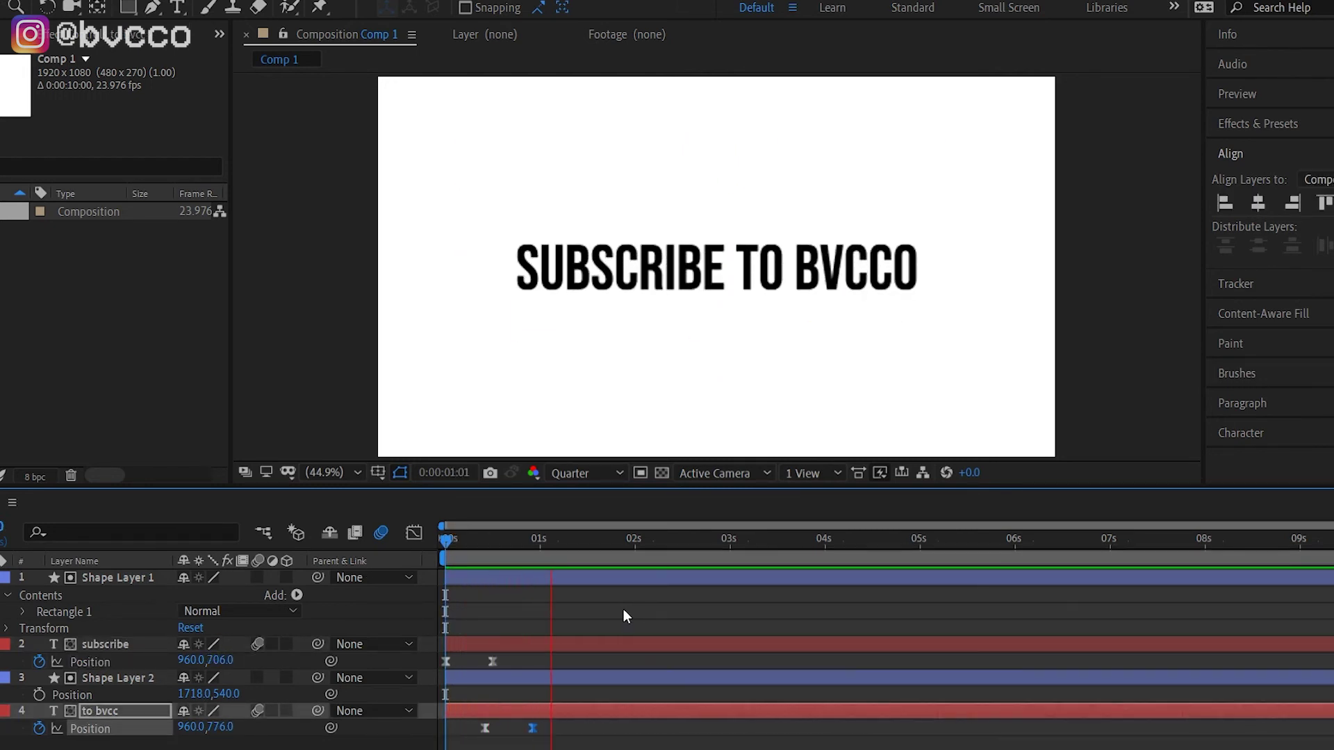
key(space)
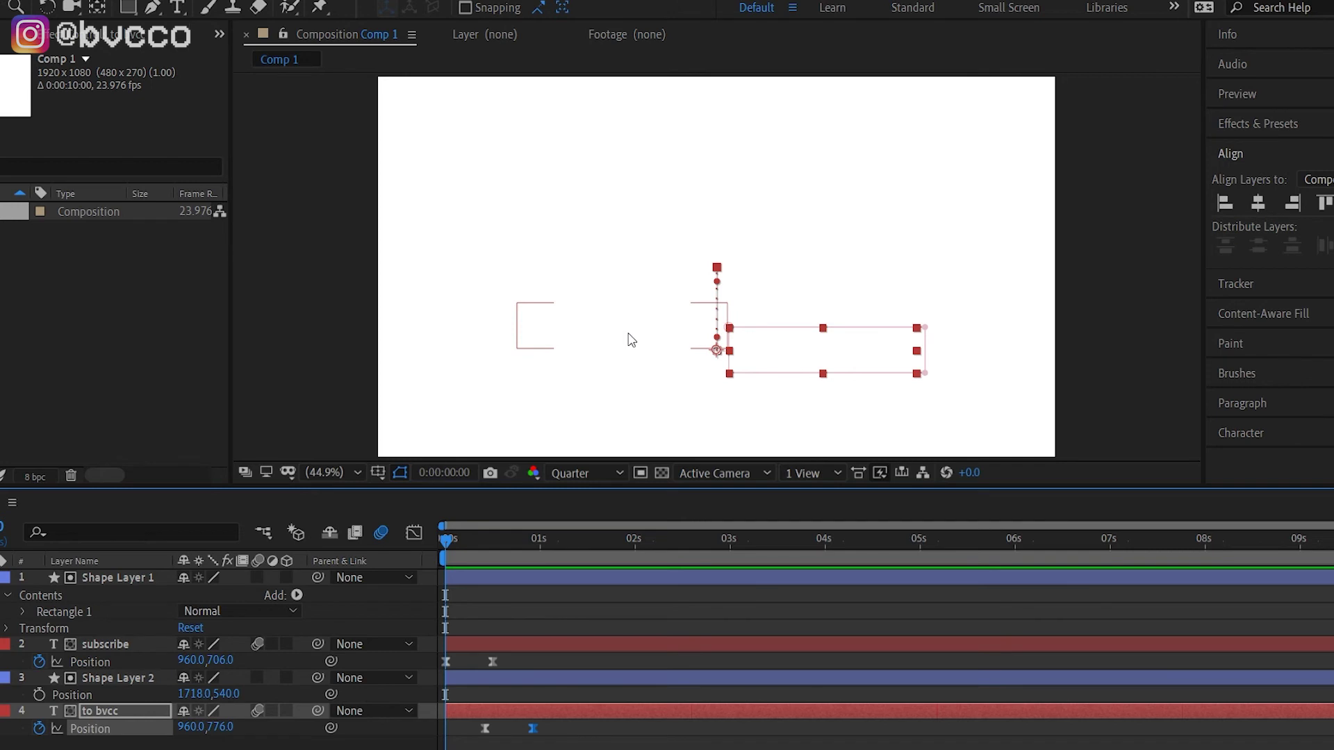
Replay the title animation from the start to check the final timing
key(space)
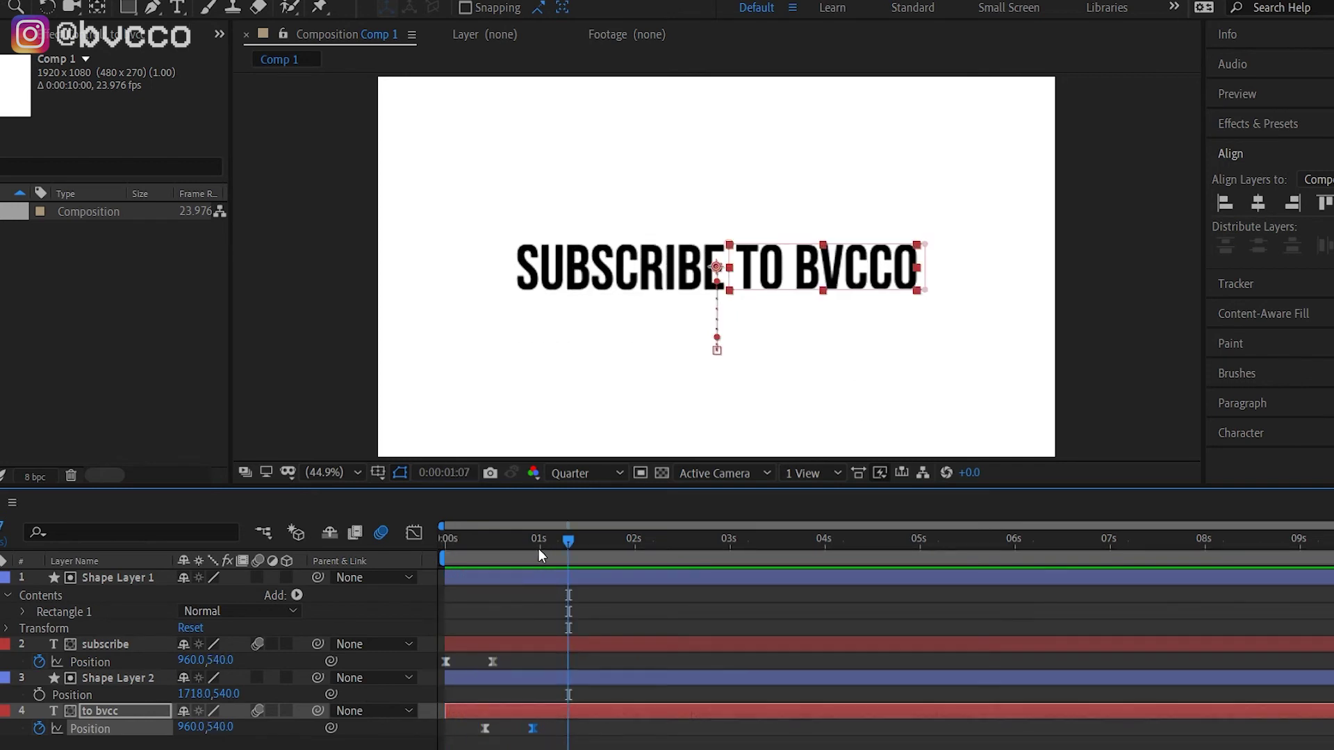
drag(544, 548, 293, 551)
key(space)
key(space)
drag(464, 545, 407, 577)
key(space)
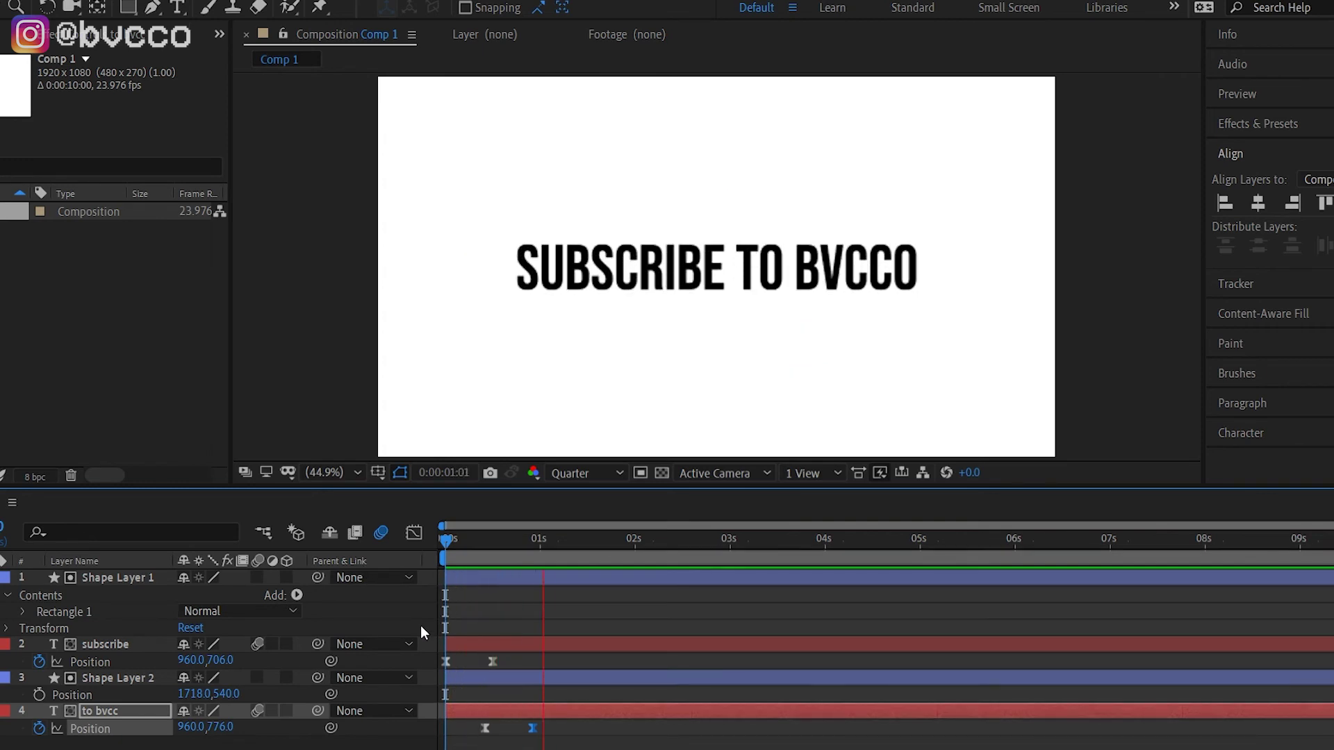
key(space)
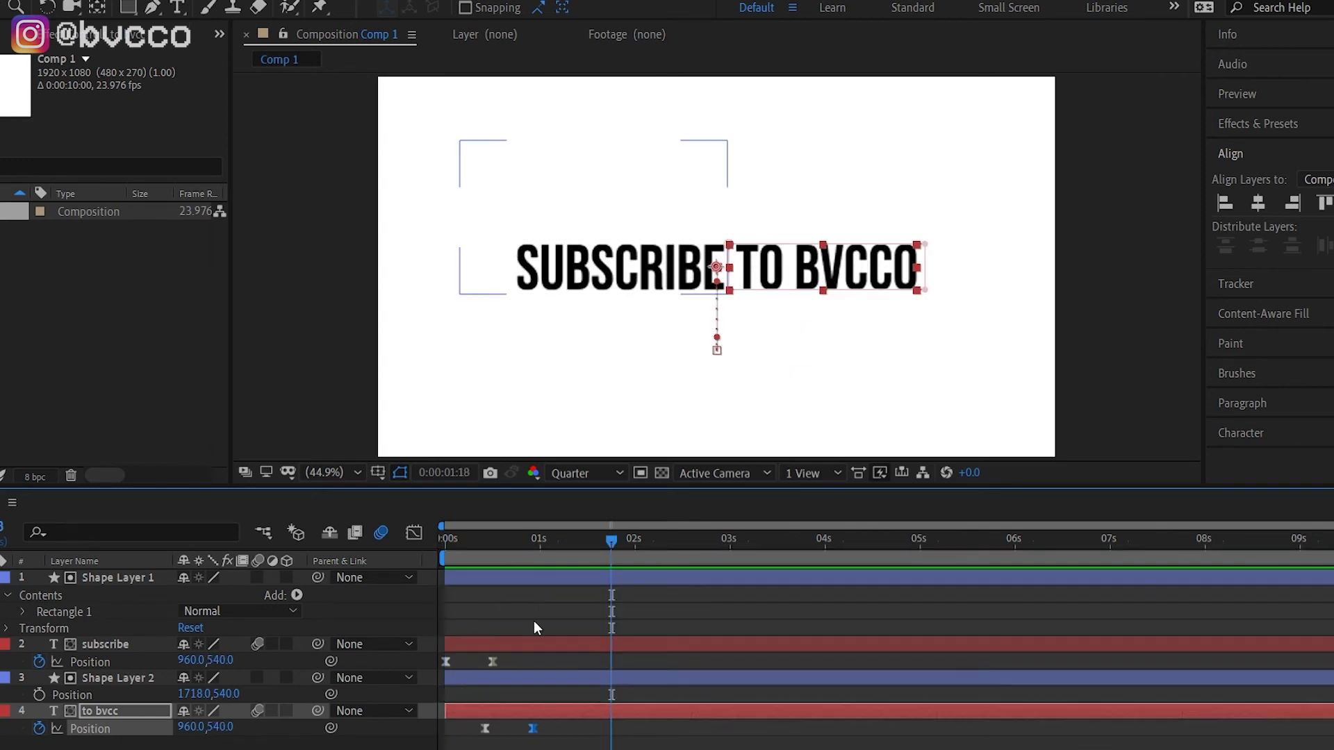
Clear the other layer selections and select only the subscribe layer
click(372, 602)
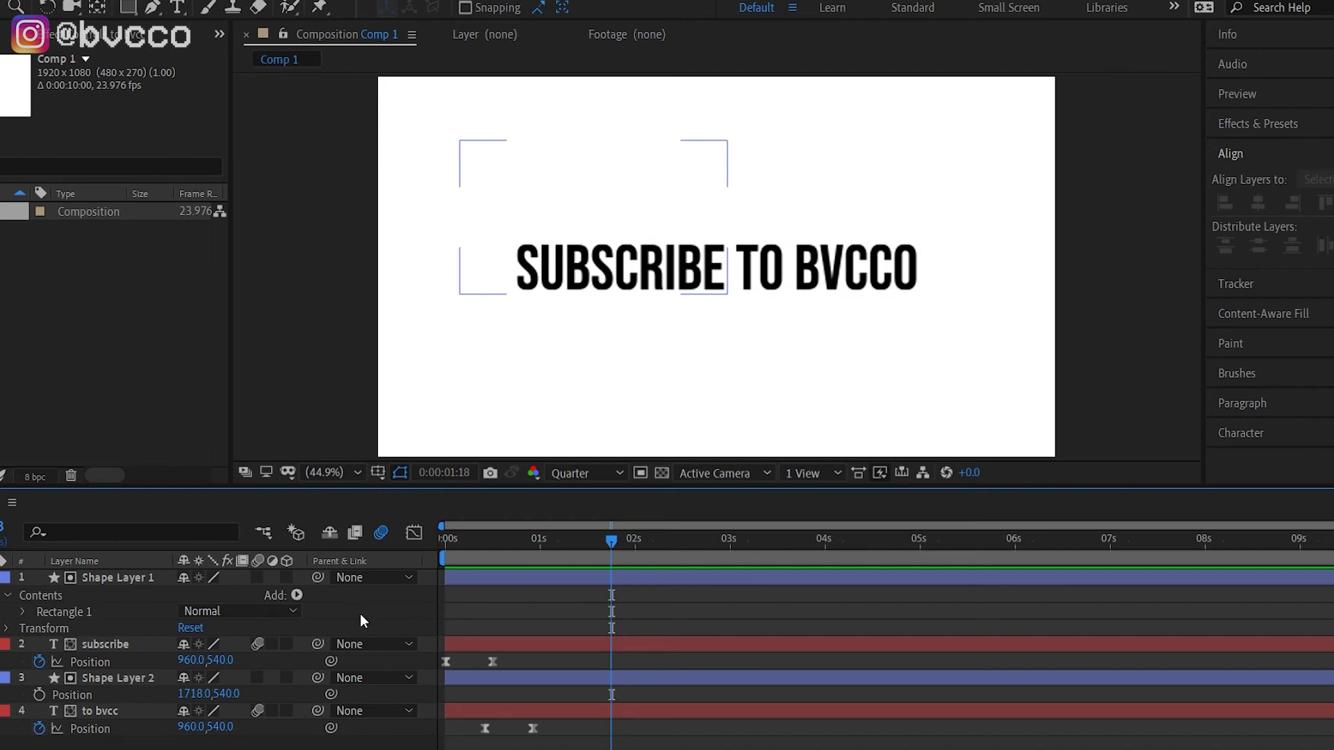
click(141, 582)
key(ctrl+shift+a)
click(123, 647)
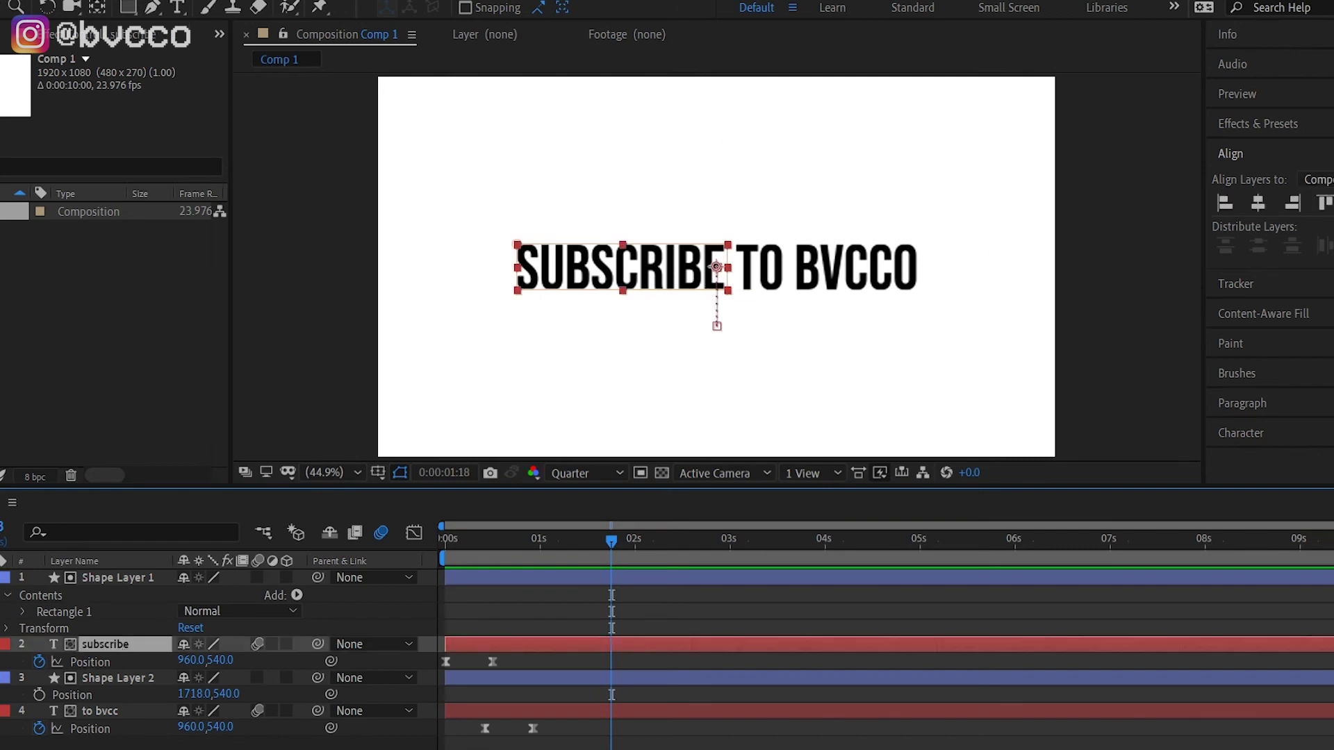
Show the TrkMat column, keep subscribe's Alpha Matte on 'Shape Layer 1', and return to frame 0
key(F4)
click(296, 644)
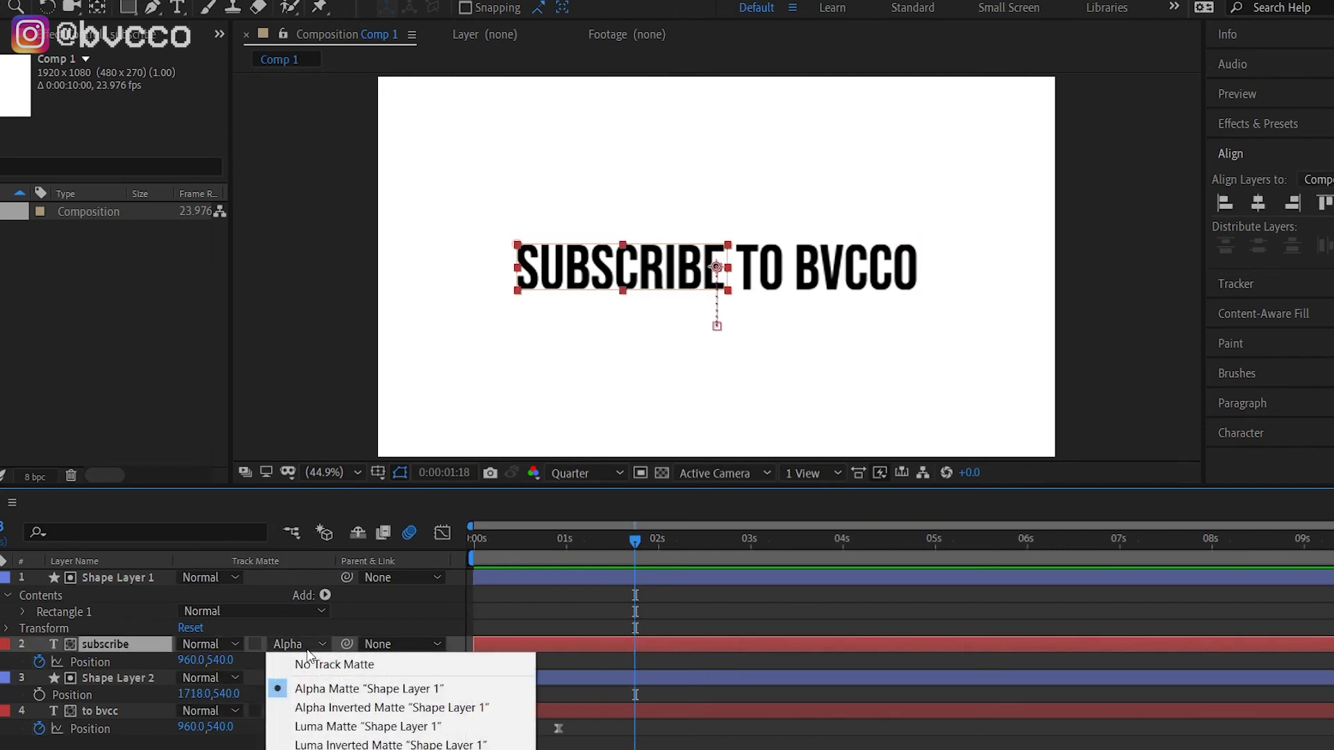
click(283, 628)
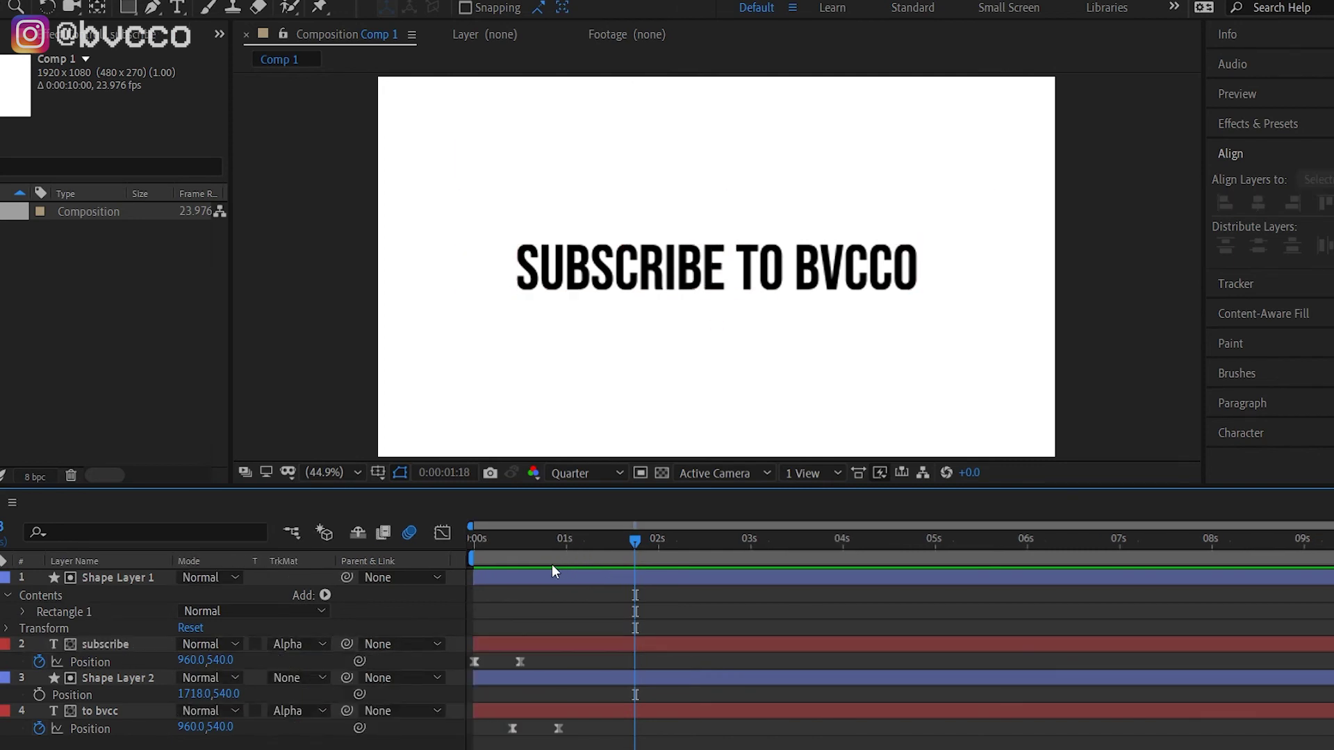
drag(507, 556, 470, 556)
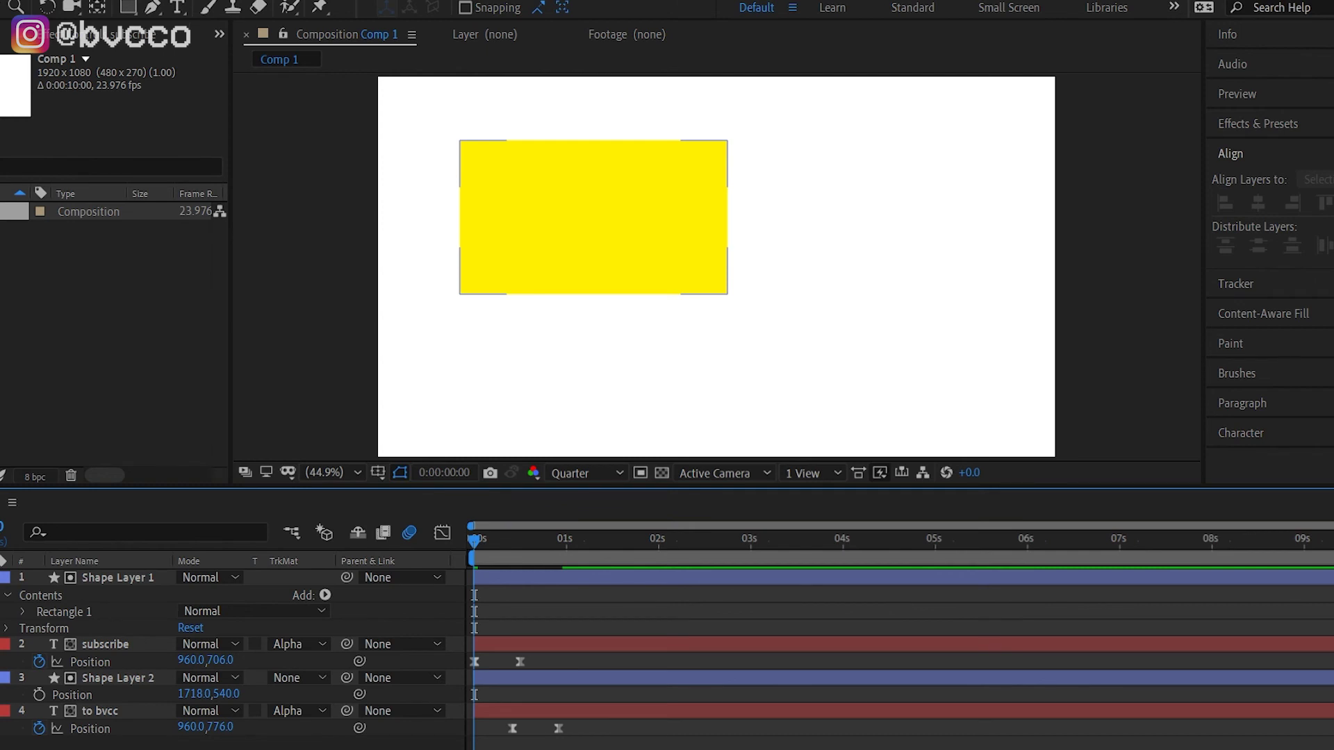
drag(486, 548, 518, 556)
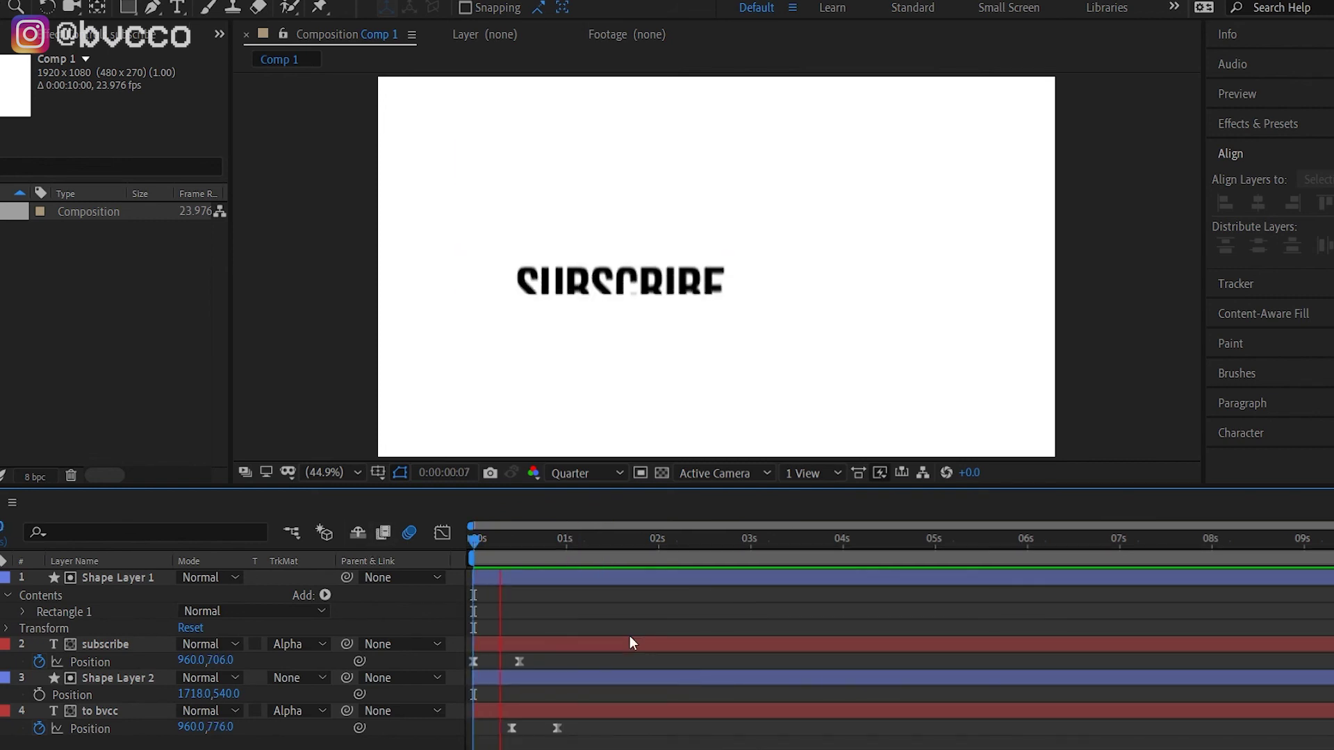
key(space)
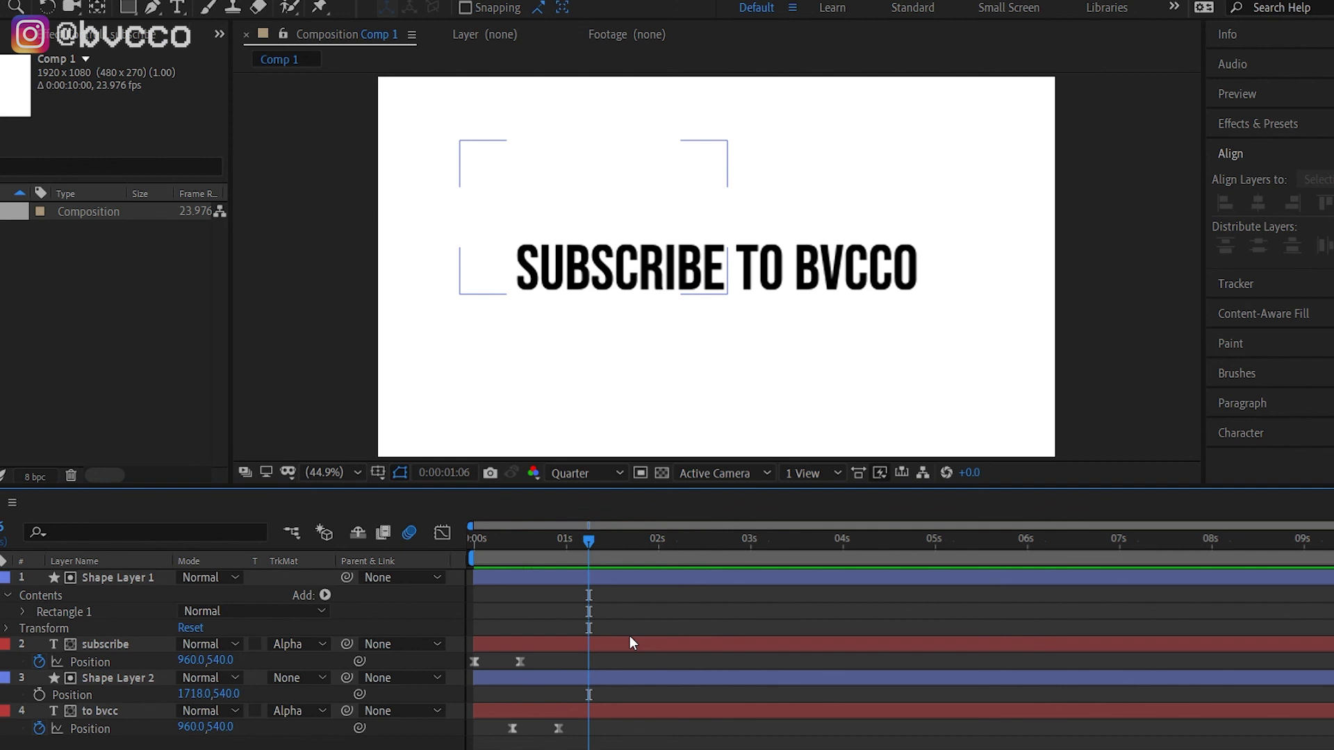
click(682, 635)
key(space)
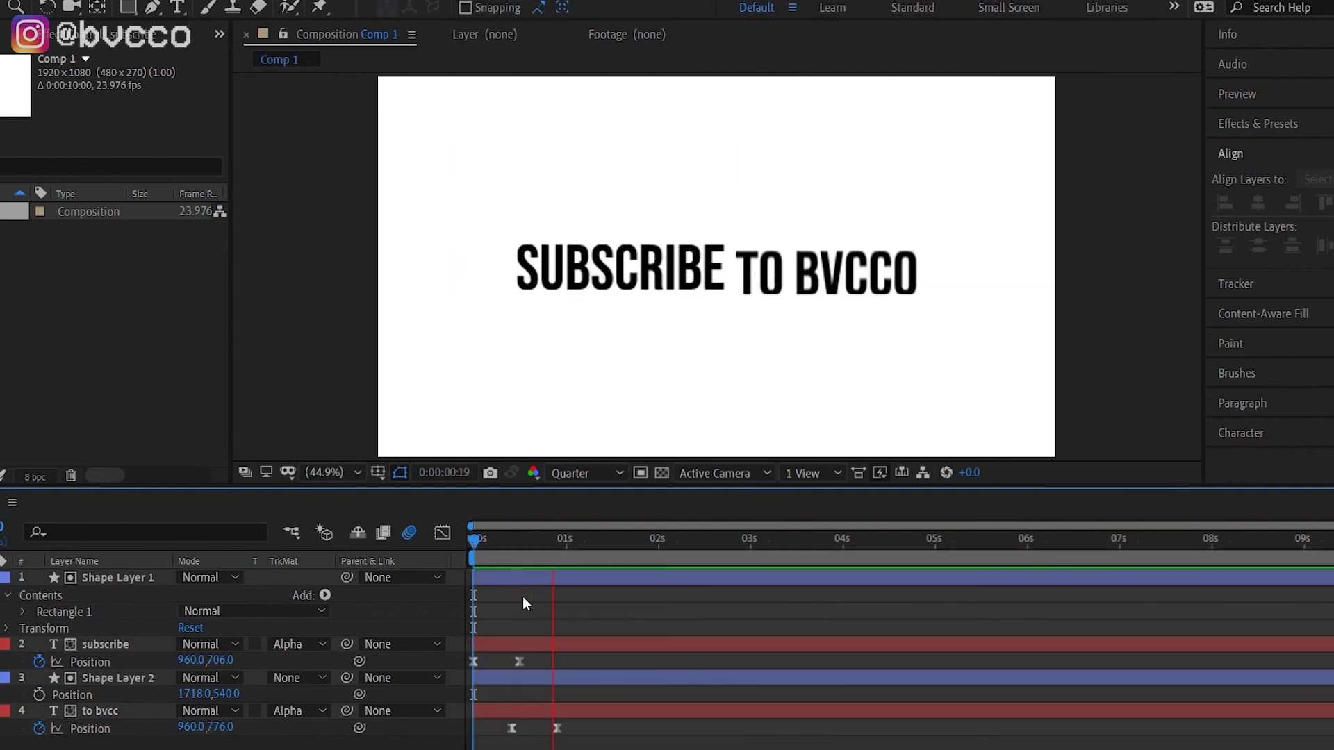